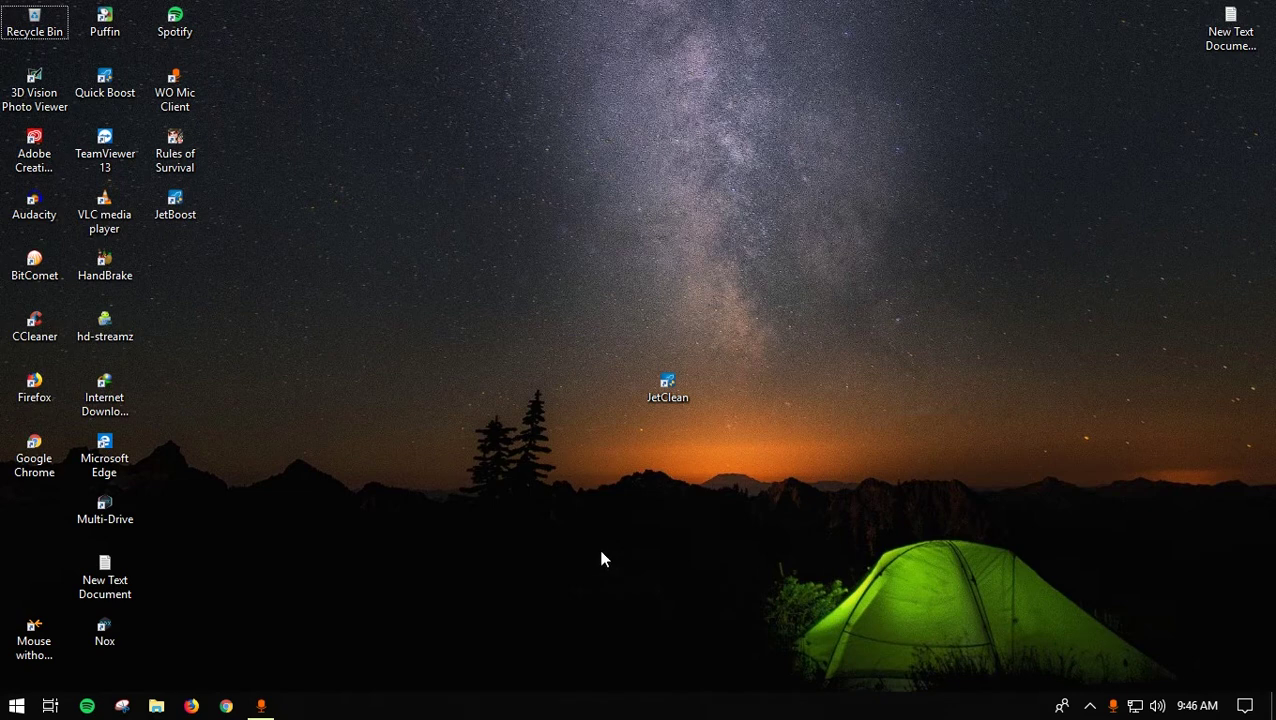
pyautogui.moveTo(551, 287); pyautogui.dragTo(720, 438)
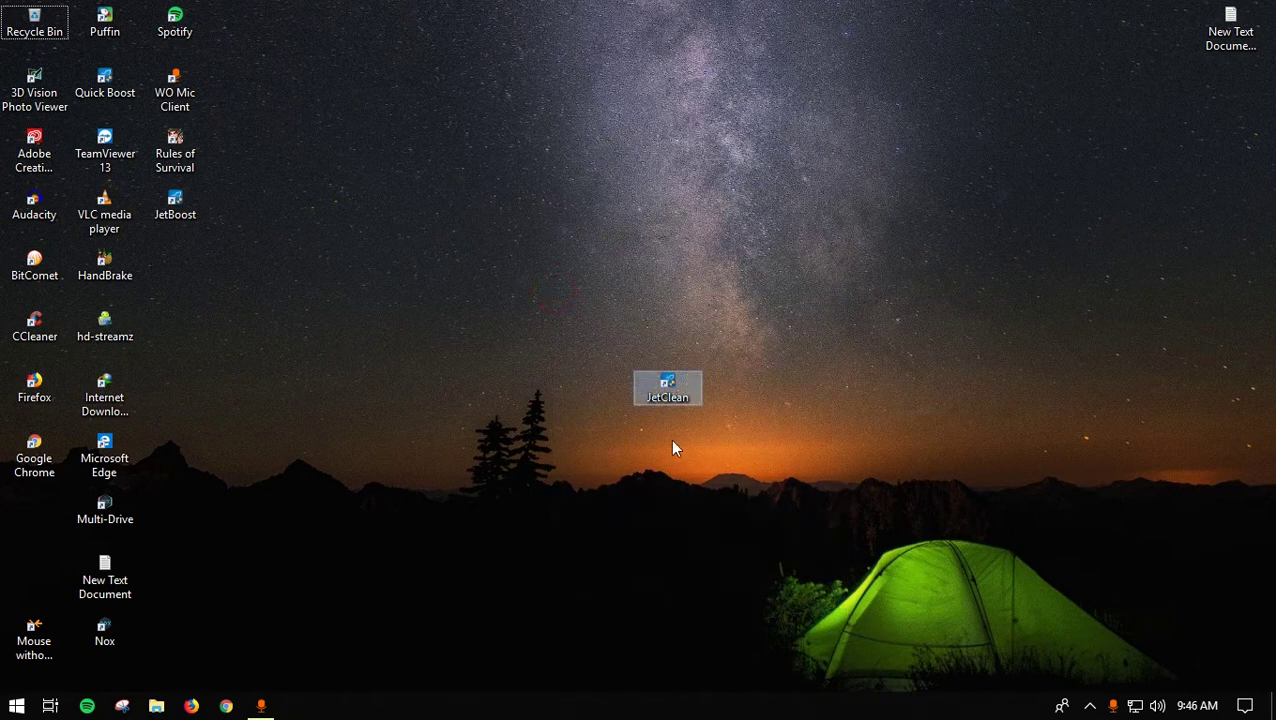
pyautogui.click(590, 365)
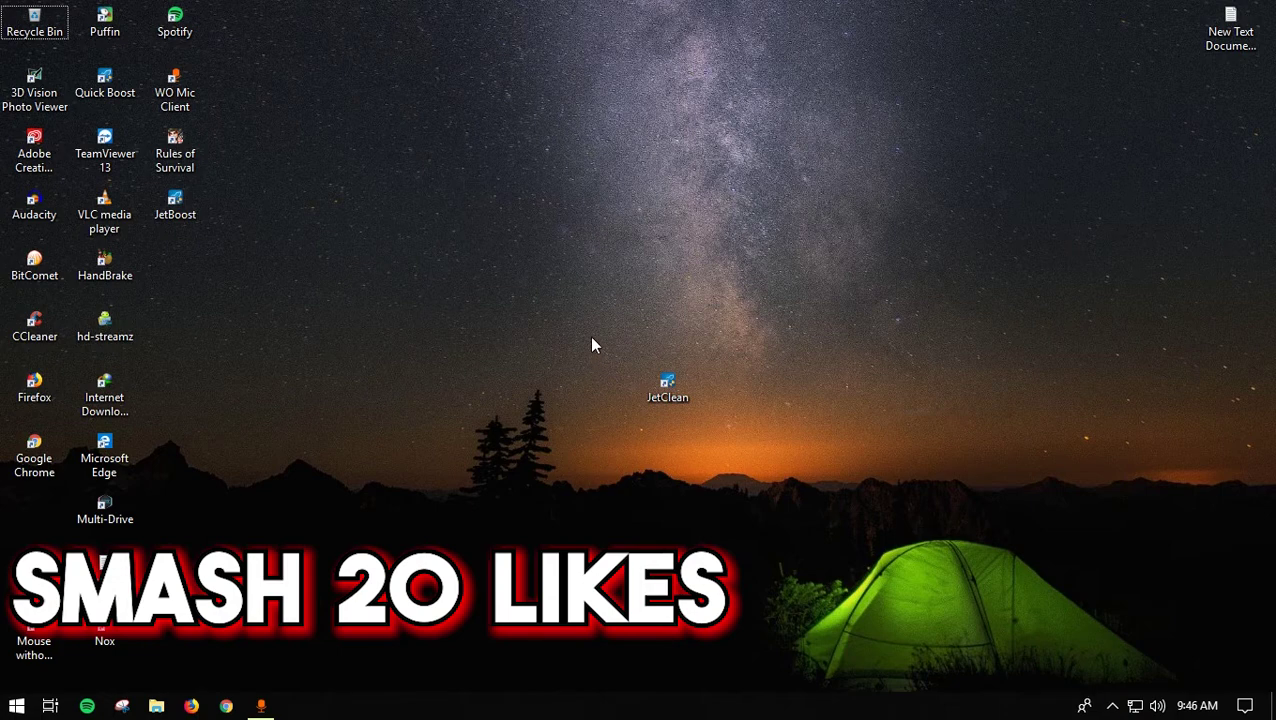
pyautogui.moveTo(591, 343); pyautogui.dragTo(875, 498)
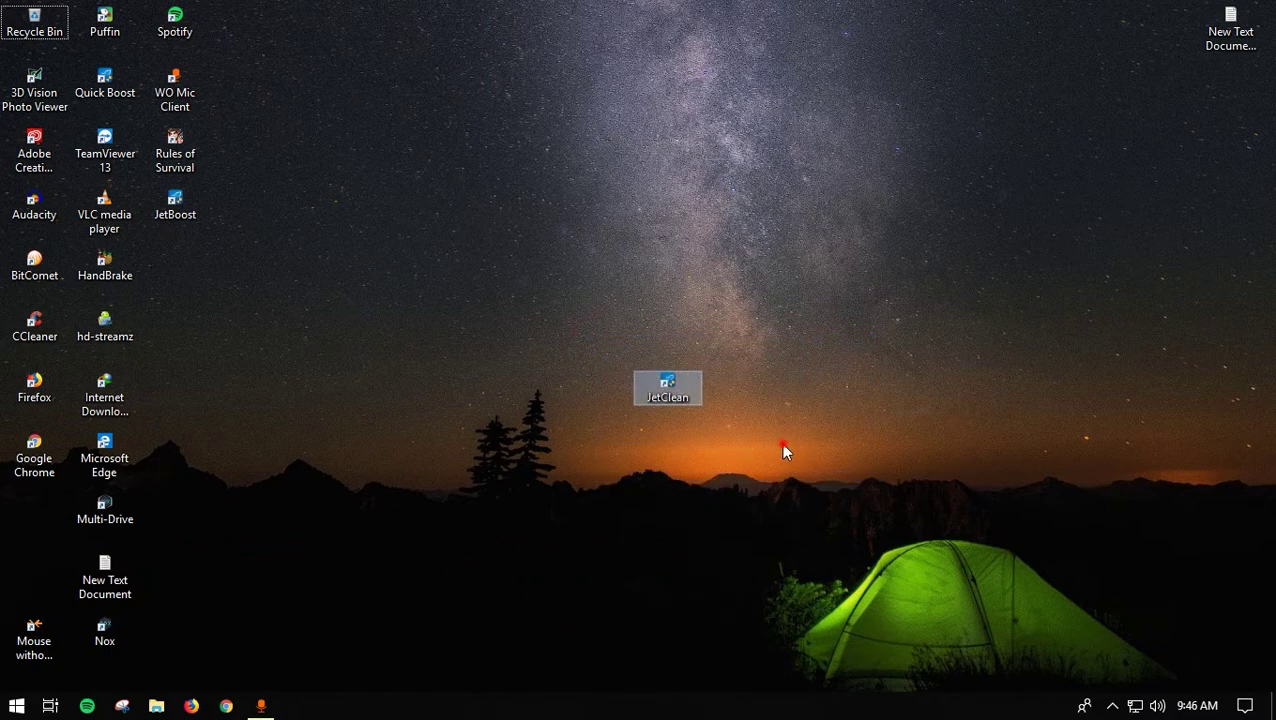
pyautogui.click(784, 452)
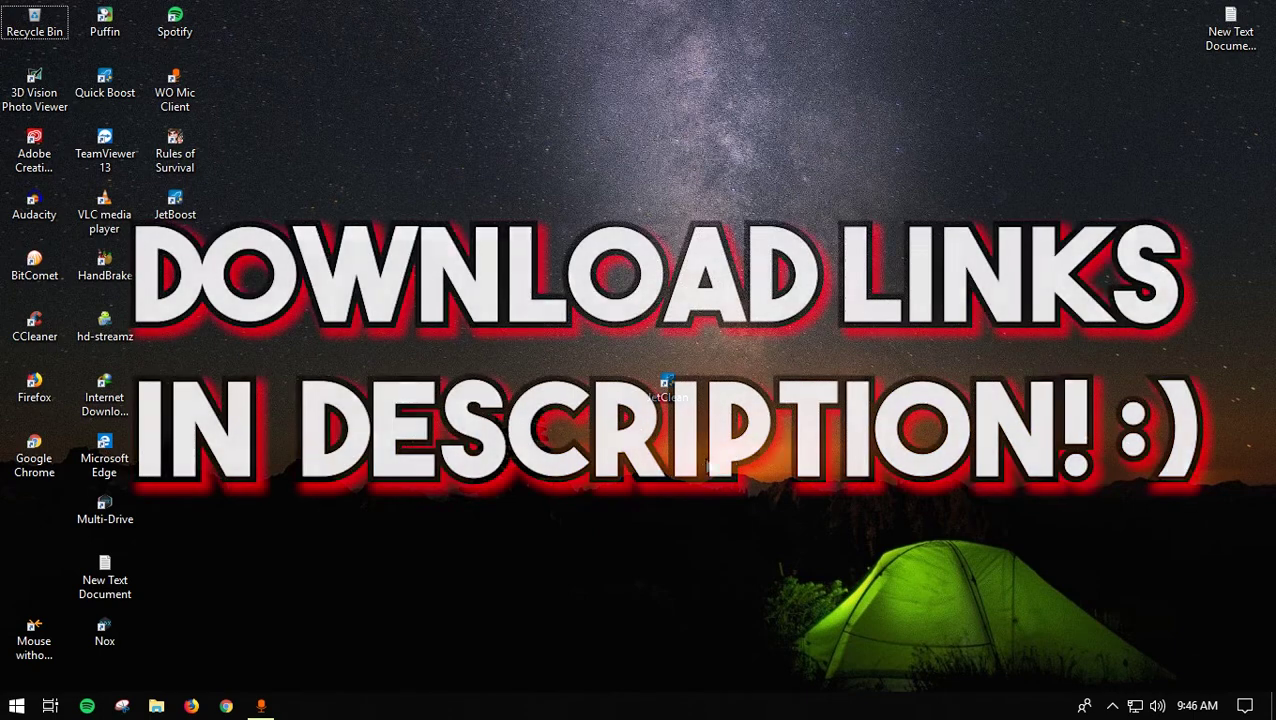
# - Open Chrome, check its memory usage in Task Manager, and close both windows
pyautogui.click(225, 705)
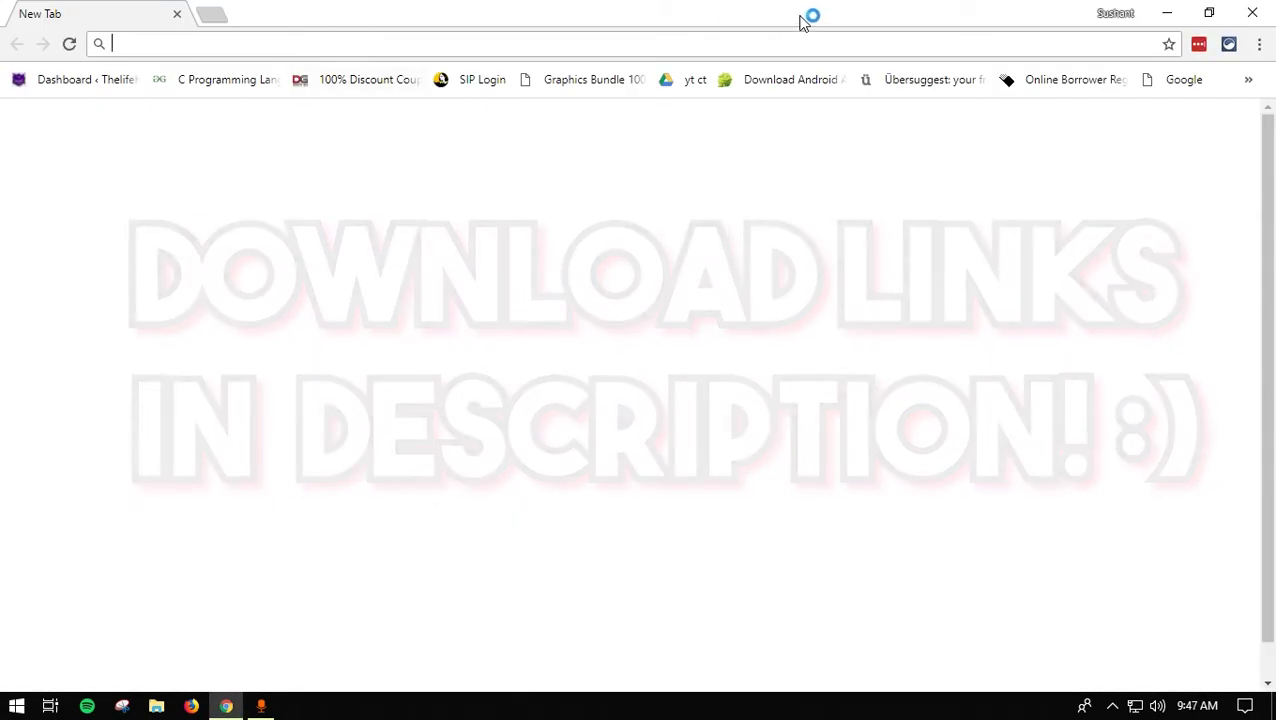
pyautogui.doubleClick(740, 20)
pyautogui.doubleClick(712, 20)
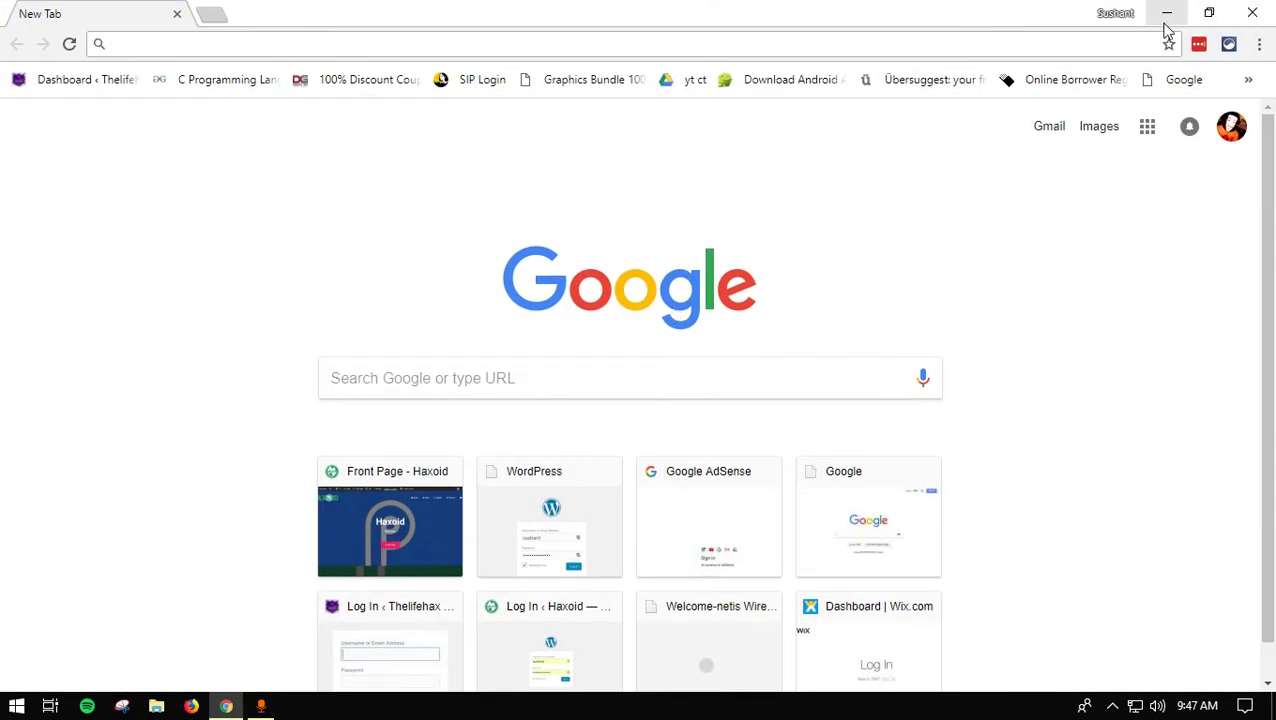
pyautogui.rightClick(636, 707)
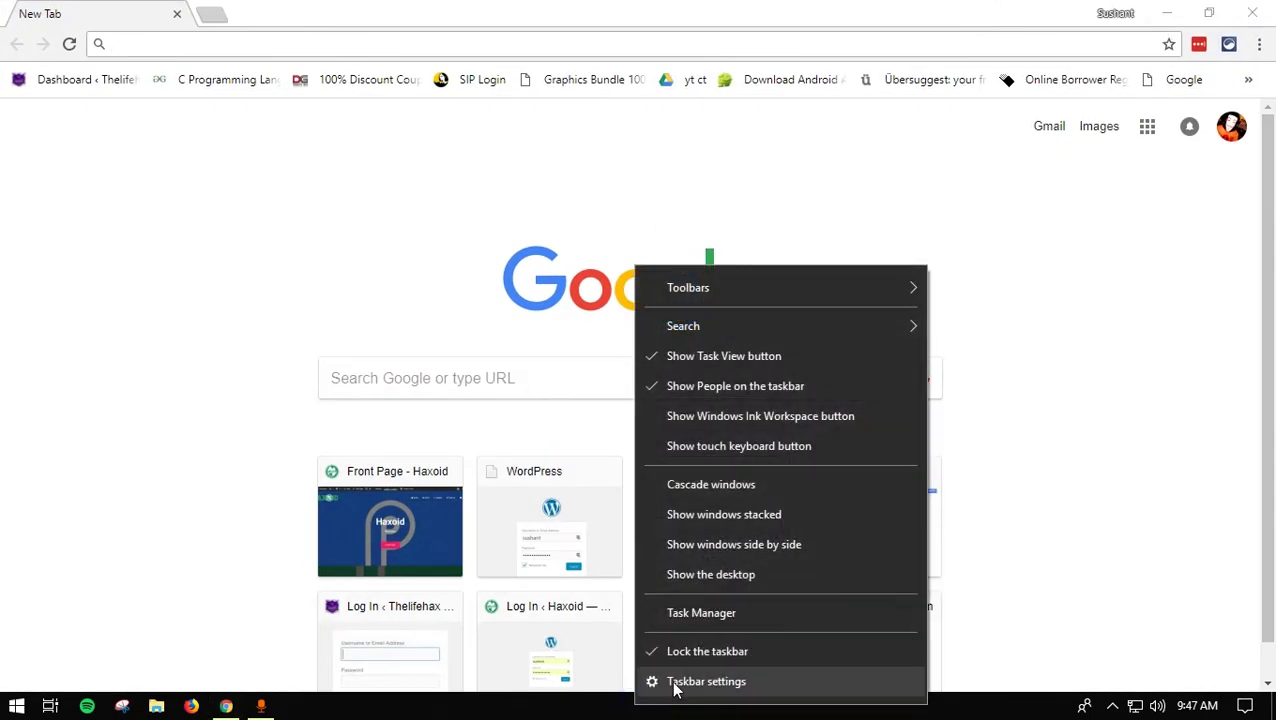
pyautogui.hotkey('ctrl', 'shift', 'Escape')
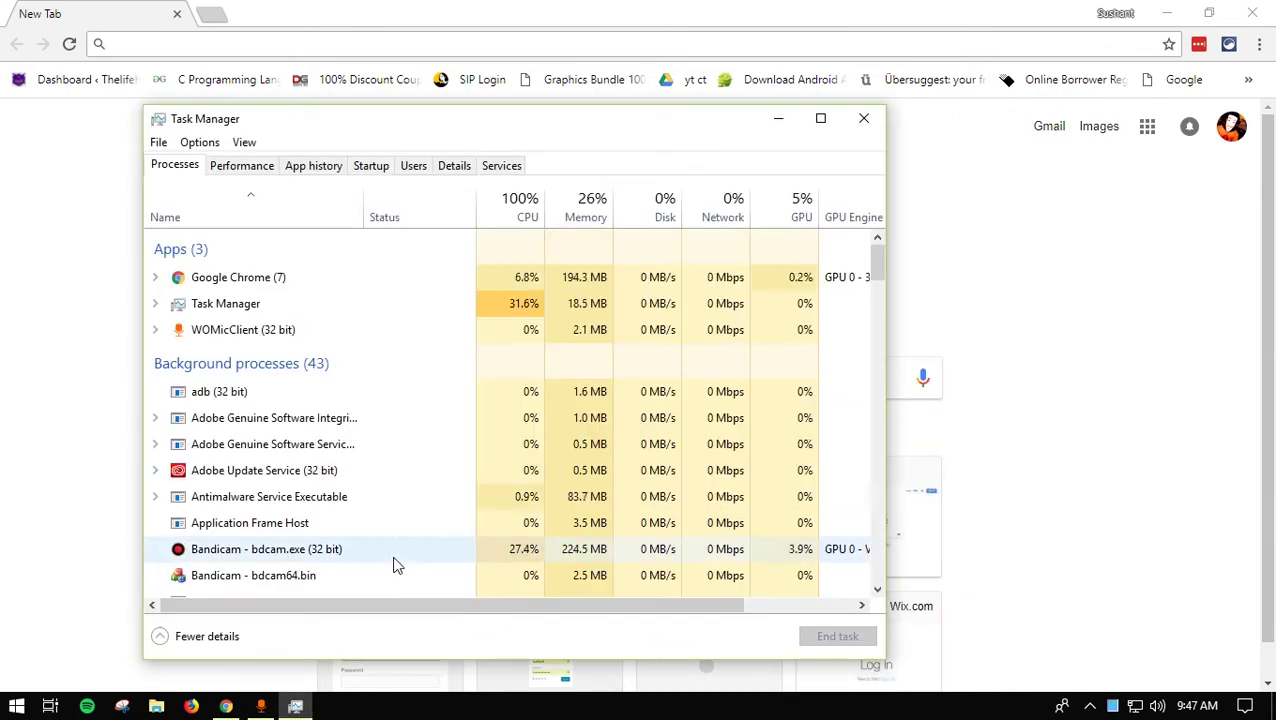
pyautogui.click(863, 118)
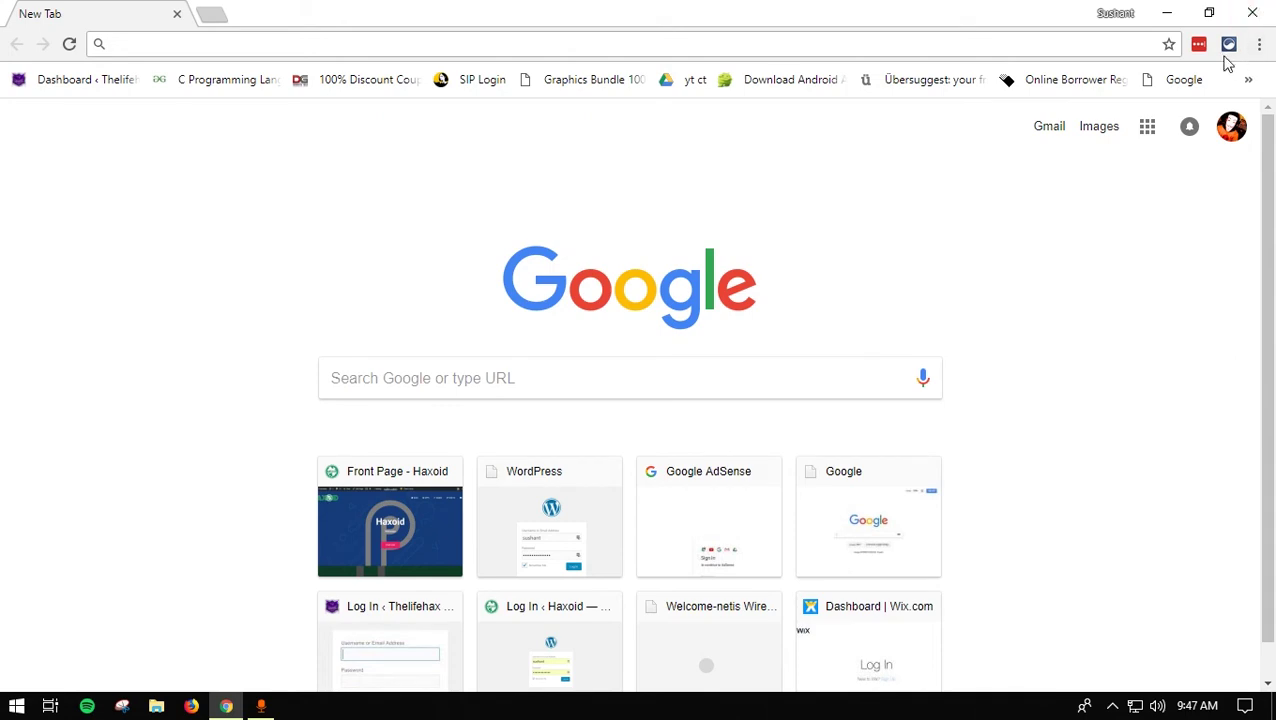
pyautogui.click(1252, 12)
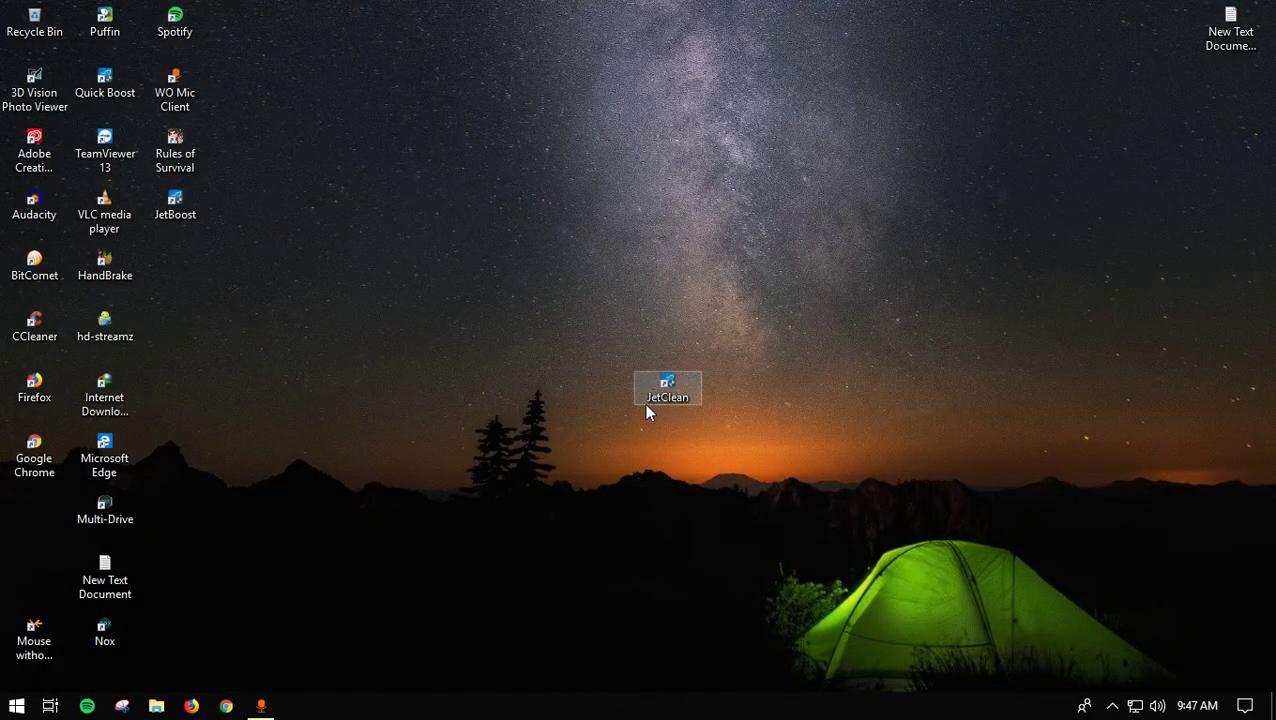
# - Launch JetClean and select only Apps Clean and RAM Clean, excluding Registry Clean, Windows Clean and Shortcuts Clean
pyautogui.click(697, 500)
pyautogui.moveTo(610, 343); pyautogui.dragTo(750, 436)
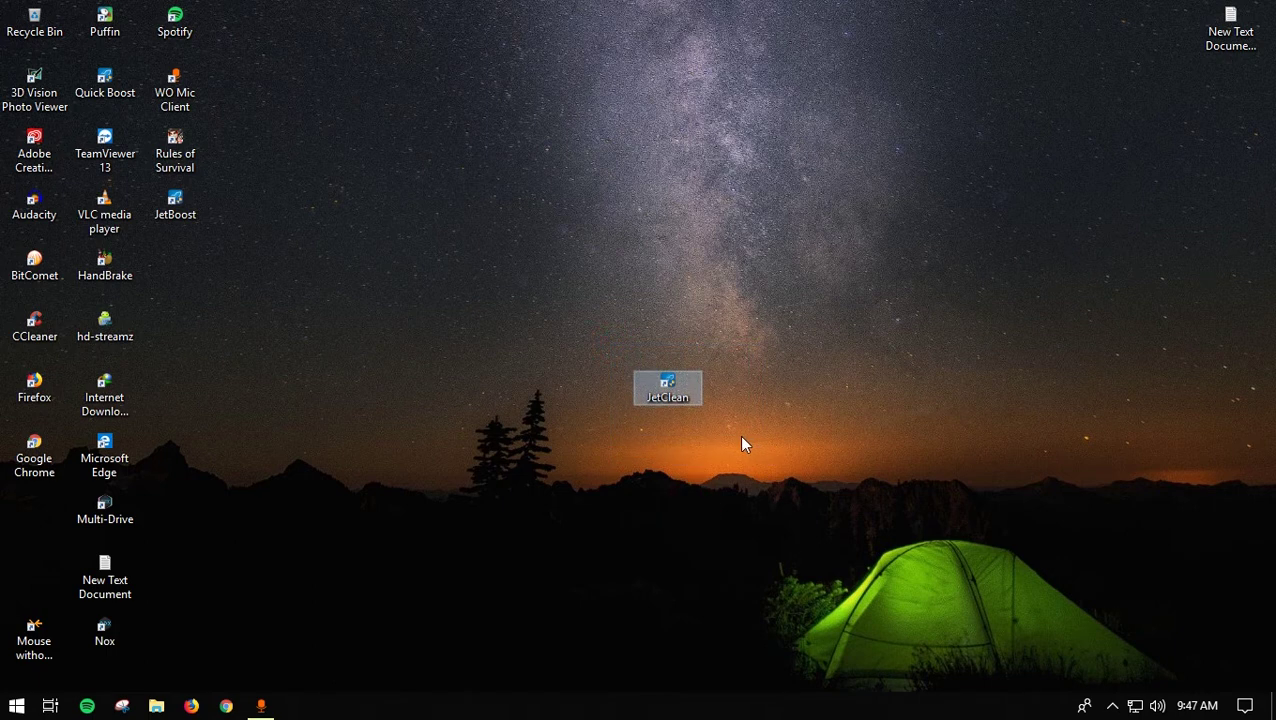
pyautogui.doubleClick(678, 387)
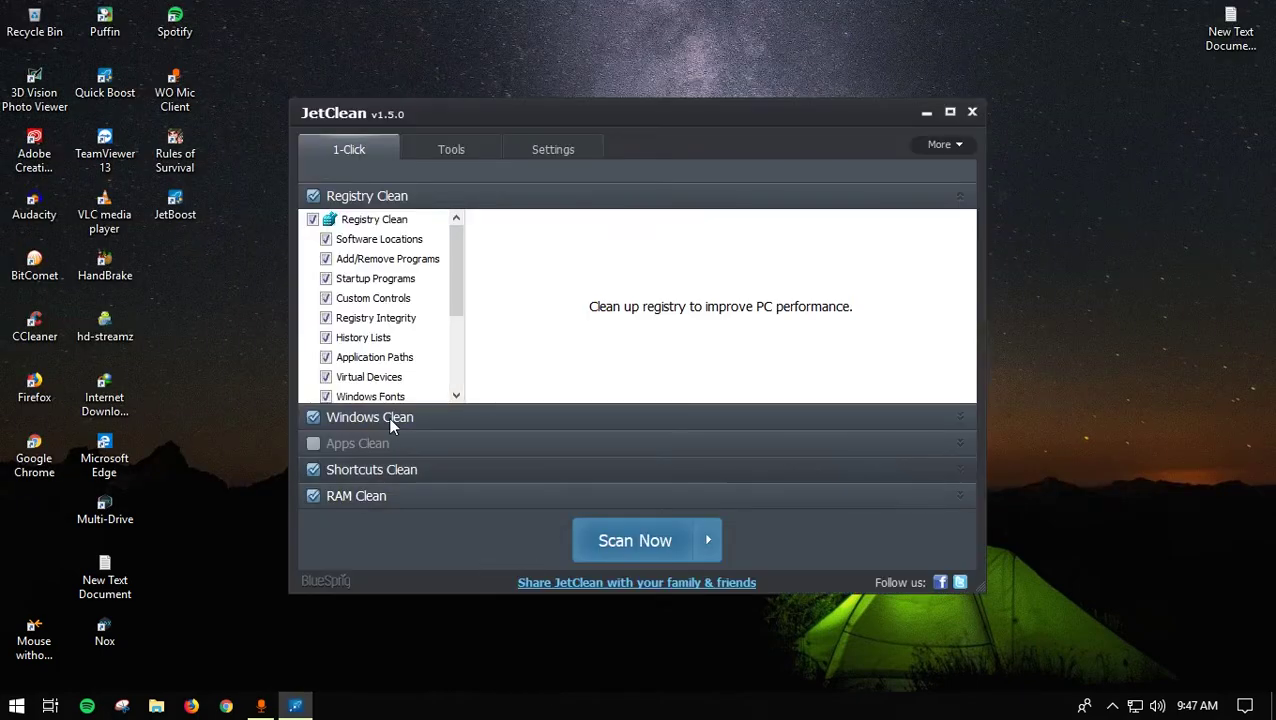
pyautogui.click(313, 196)
pyautogui.click(313, 417)
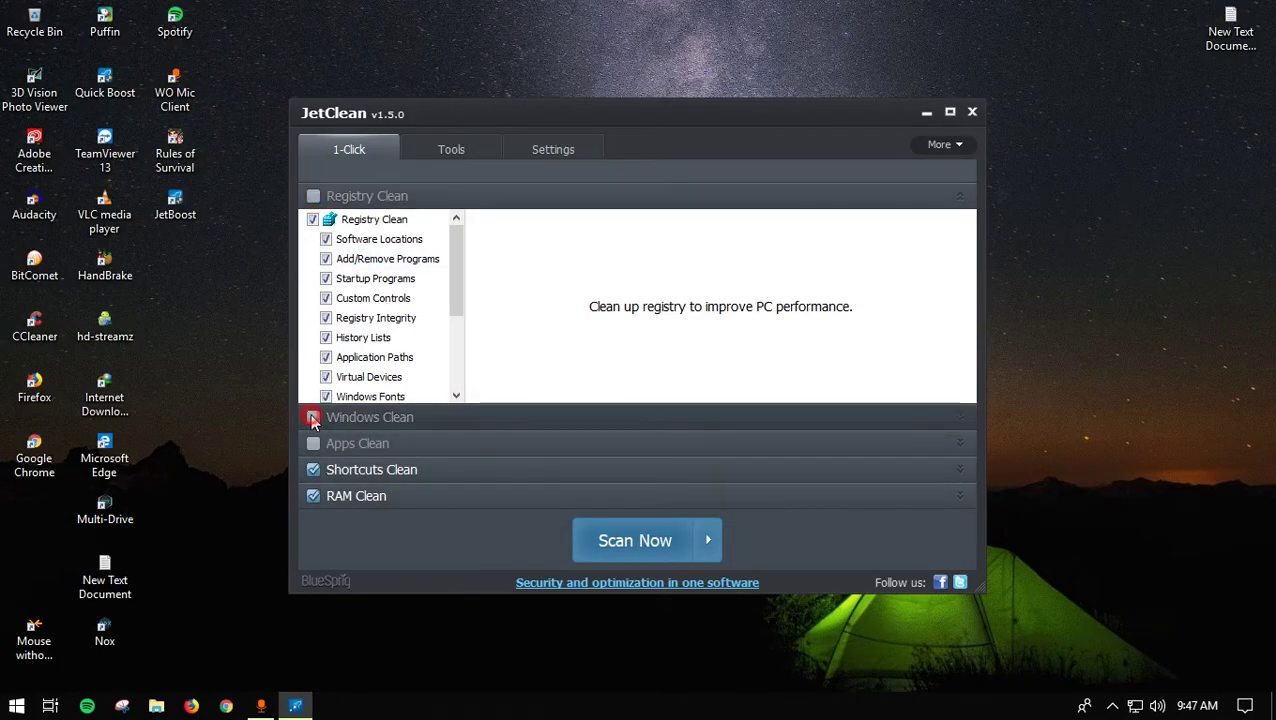
pyautogui.click(313, 469)
pyautogui.click(313, 496)
pyautogui.click(314, 498)
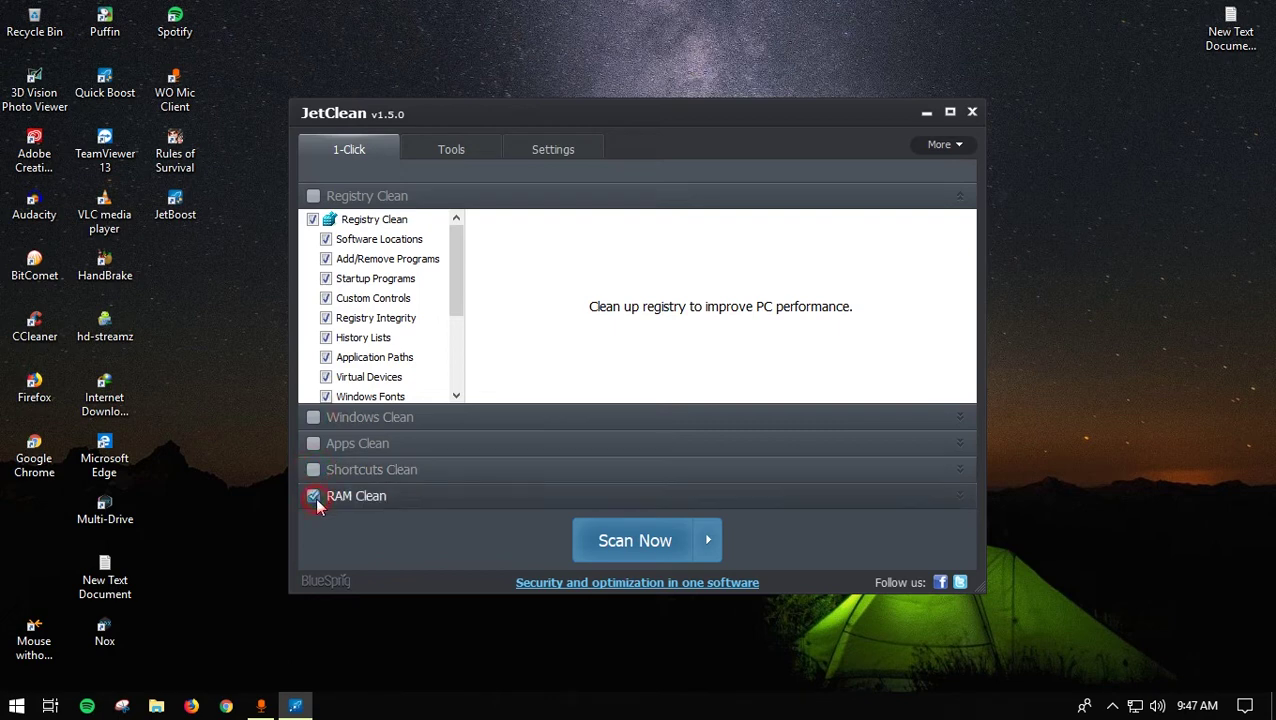
pyautogui.click(314, 443)
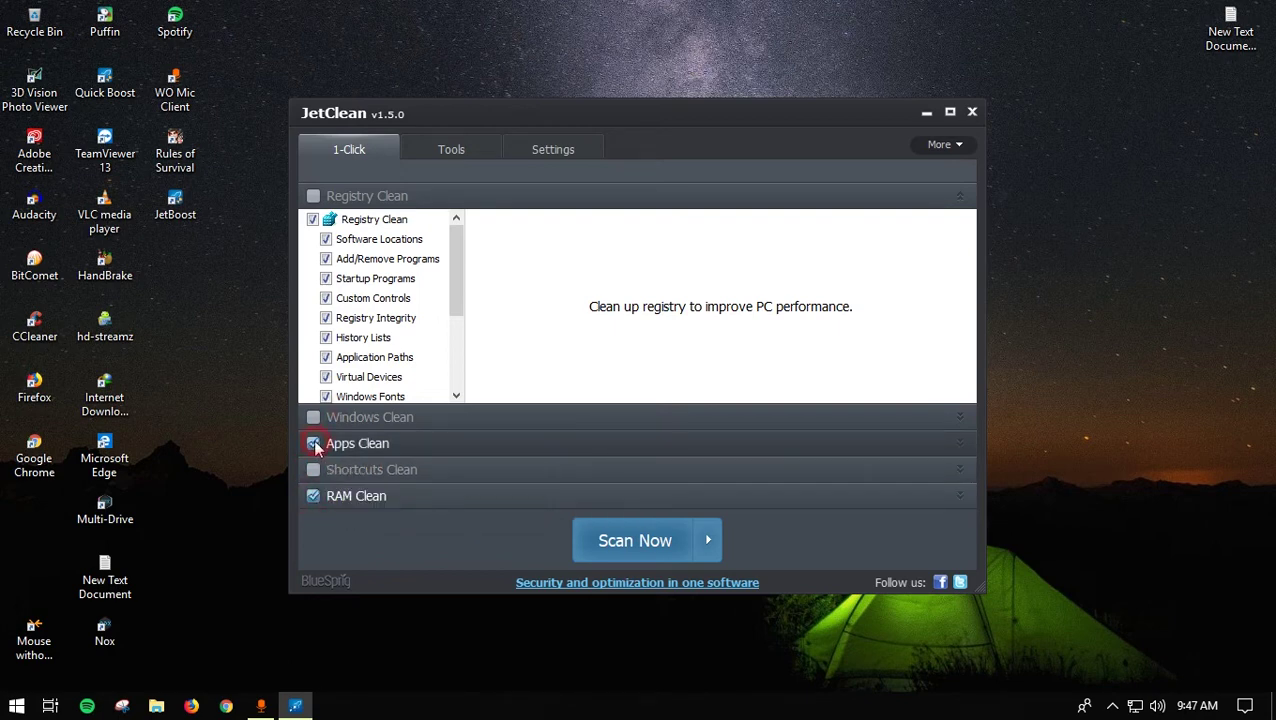
# - Expand Apps Clean and review the browsers, applications and data types it covers, leaving all of them selected
pyautogui.click(398, 446)
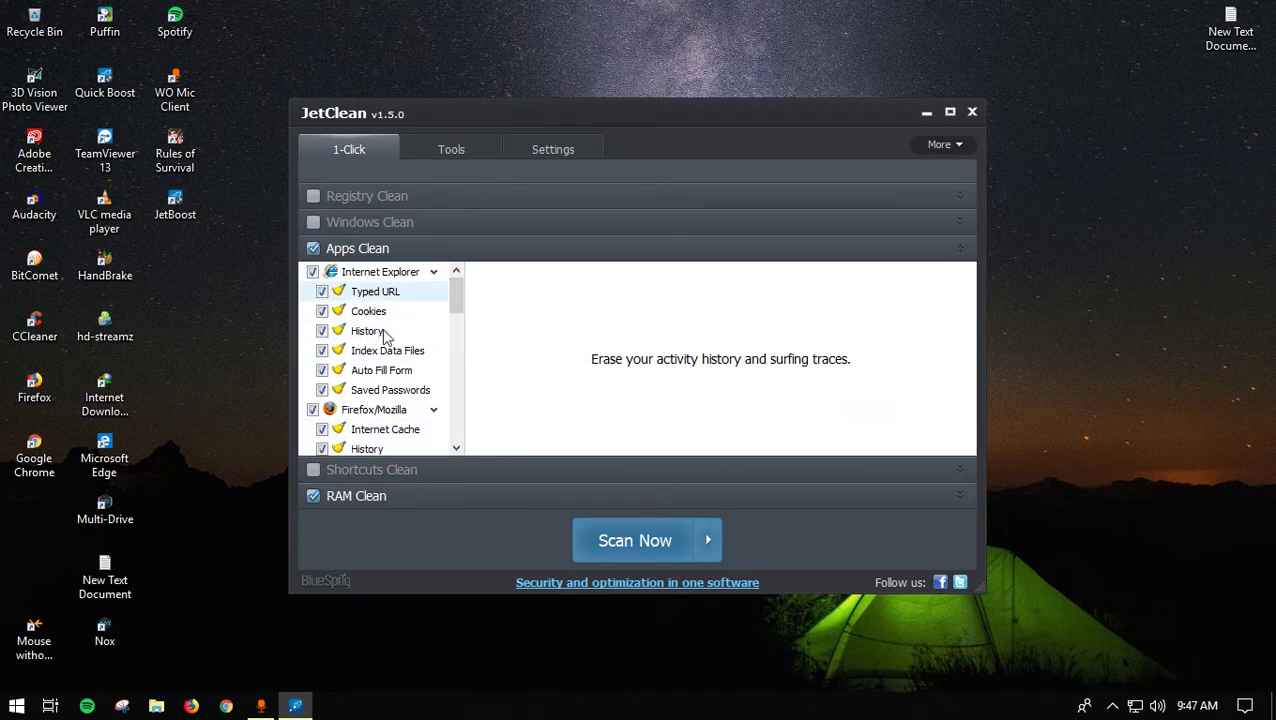
pyautogui.moveTo(455, 293); pyautogui.dragTo(454, 258)
pyautogui.click(314, 331)
pyautogui.click(314, 272)
pyautogui.click(314, 272)
pyautogui.moveTo(456, 292); pyautogui.dragTo(453, 440)
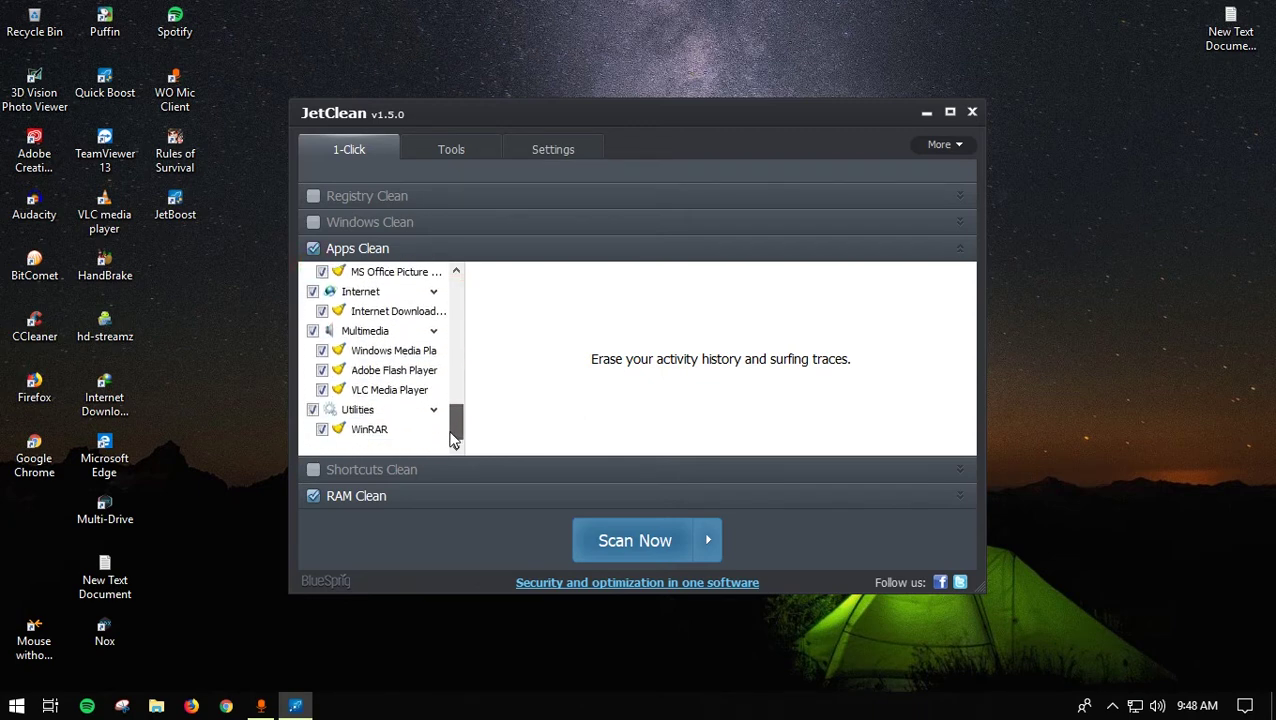
# - Scan the selected Apps Clean and RAM Clean areas and repair the problems found
pyautogui.click(637, 548)
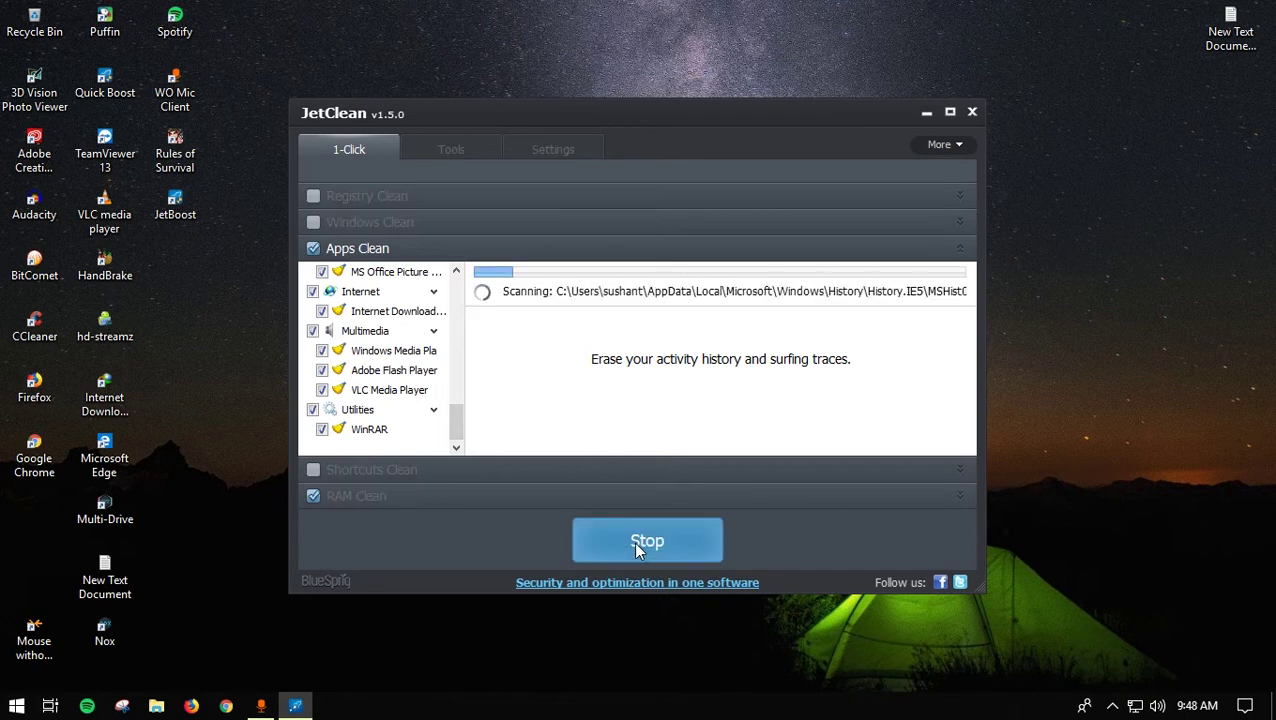
pyautogui.click(640, 538)
pyautogui.click(641, 540)
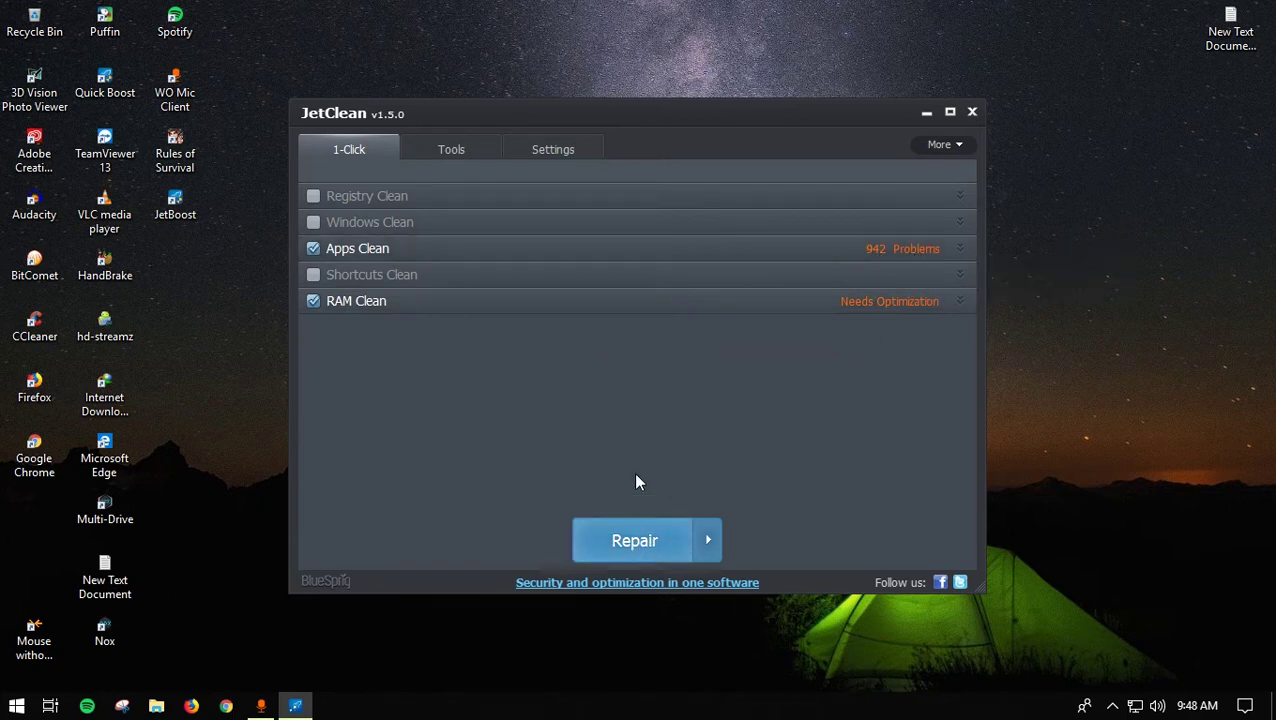
pyautogui.click(640, 547)
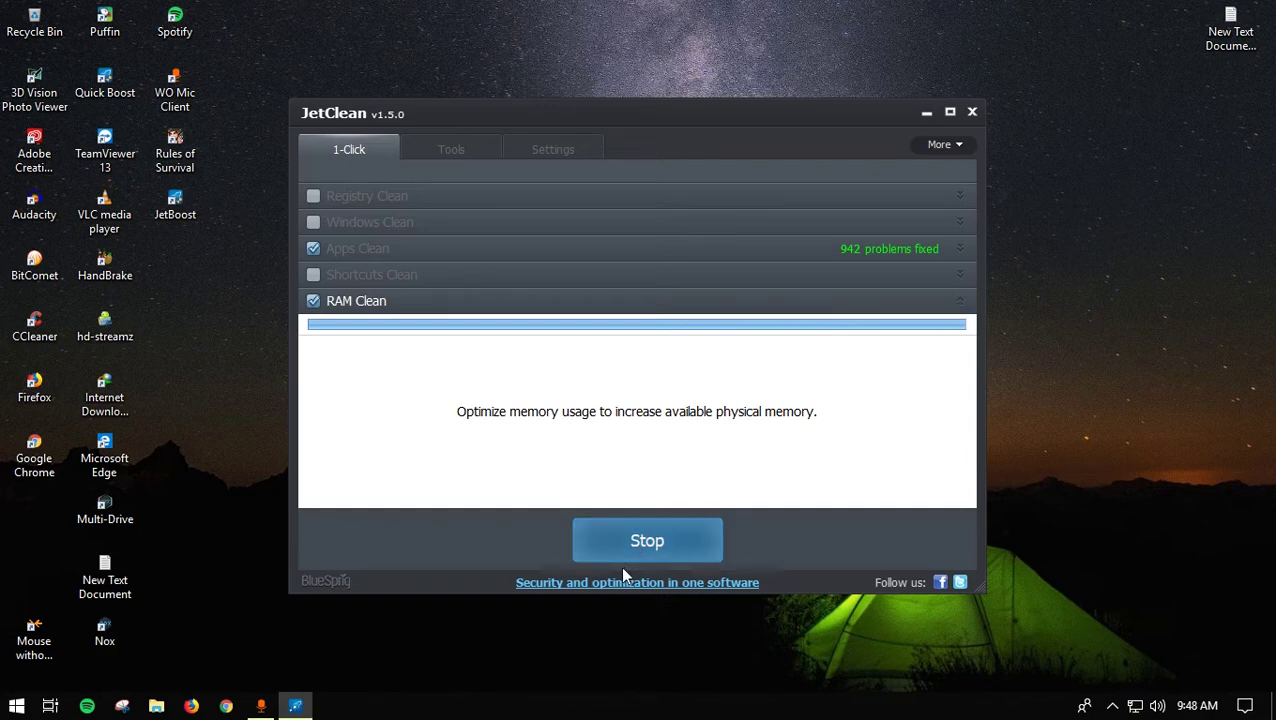
# - Check the computer's overall memory usage in Task Manager and close it
pyautogui.rightClick(562, 700)
pyautogui.click(570, 627)
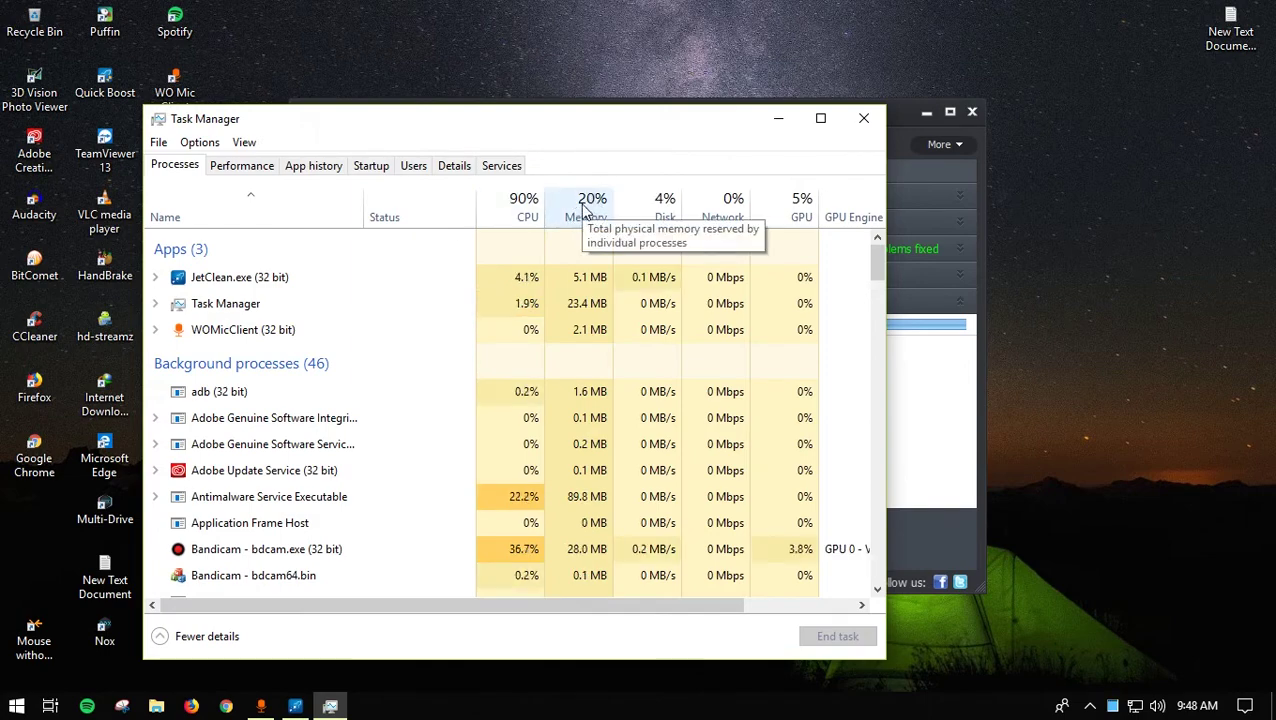
pyautogui.click(862, 120)
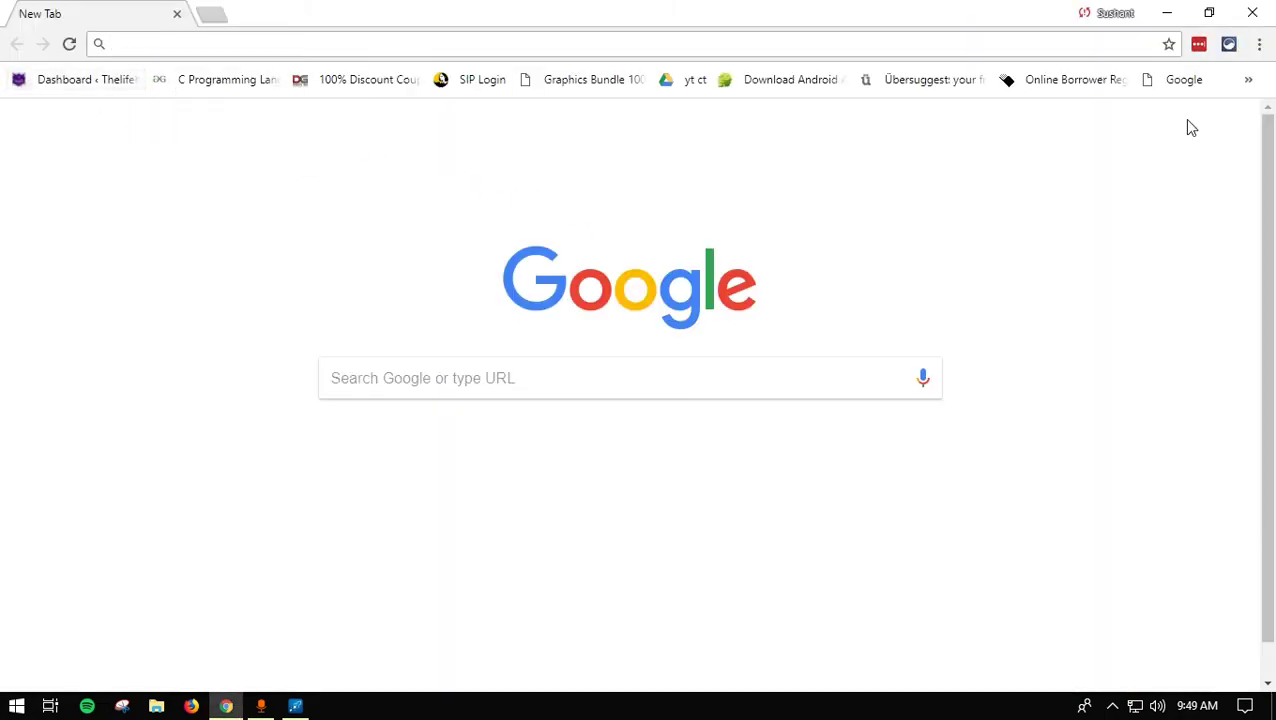
pyautogui.click(1115, 13)
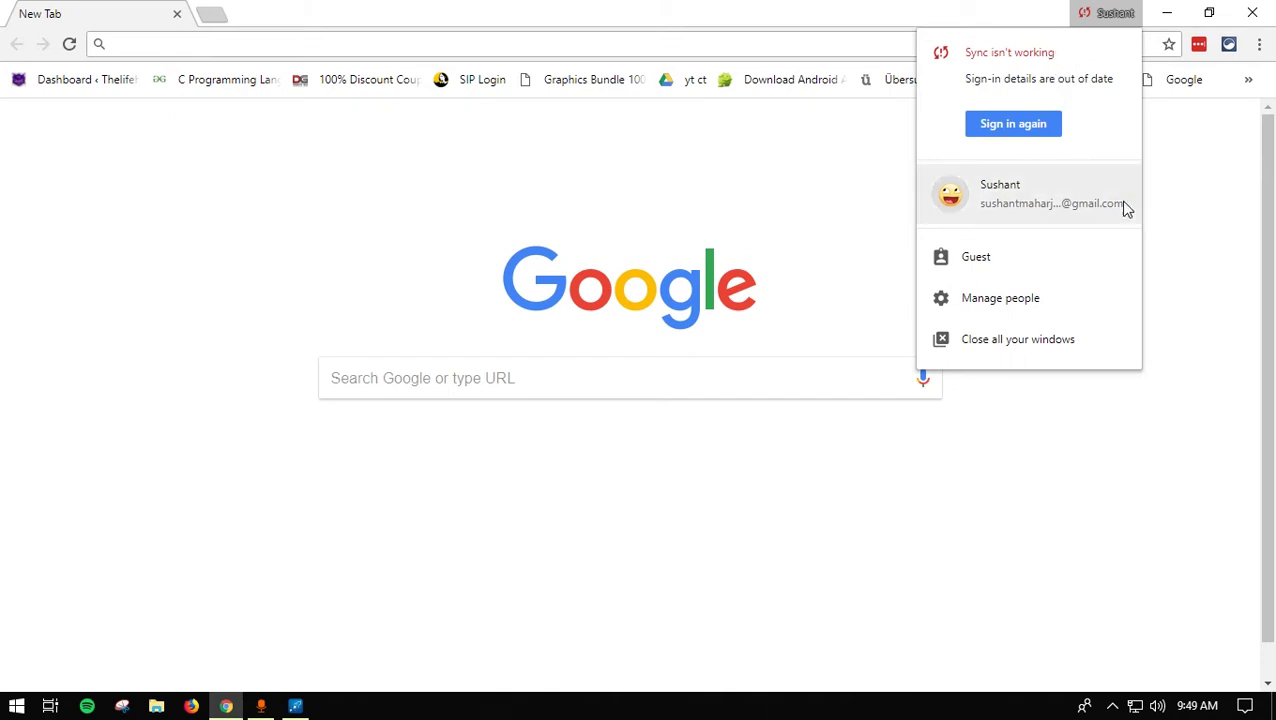
pyautogui.click(813, 205)
pyautogui.click(880, 256)
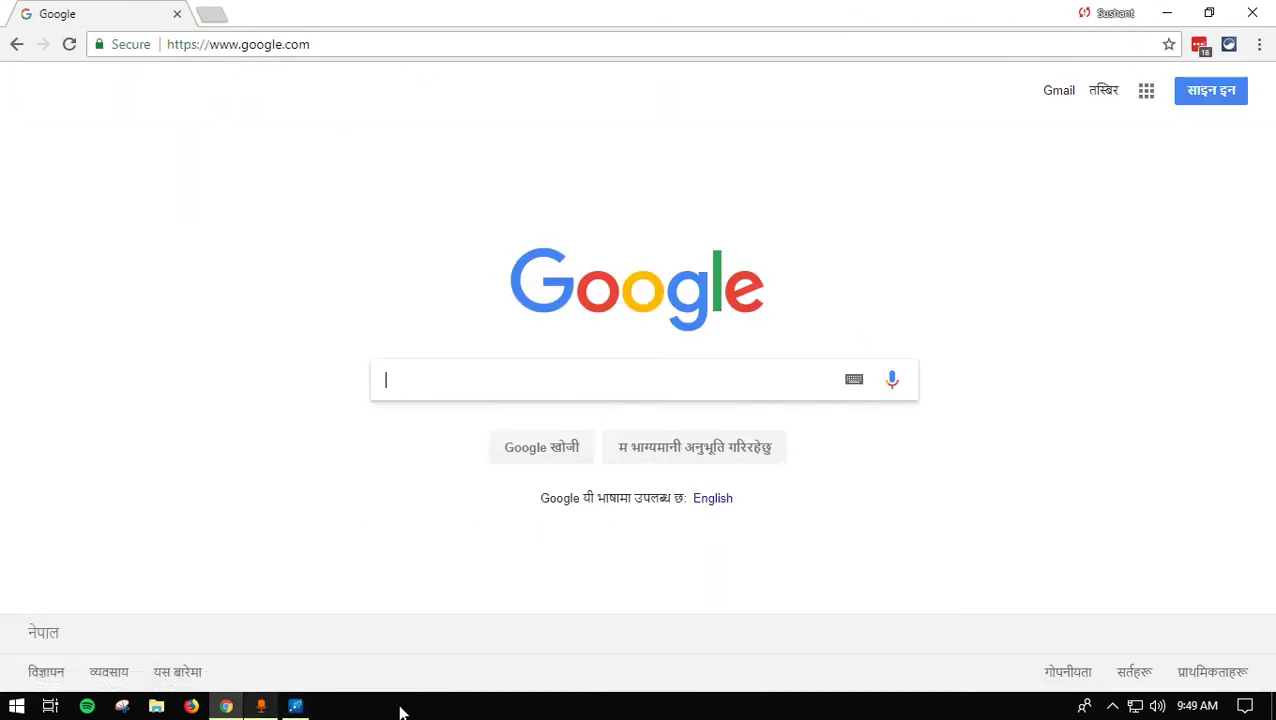
# - Examine Google Chrome's memory usage in Task Manager and return to the browser
pyautogui.rightClick(445, 706)
pyautogui.click(530, 612)
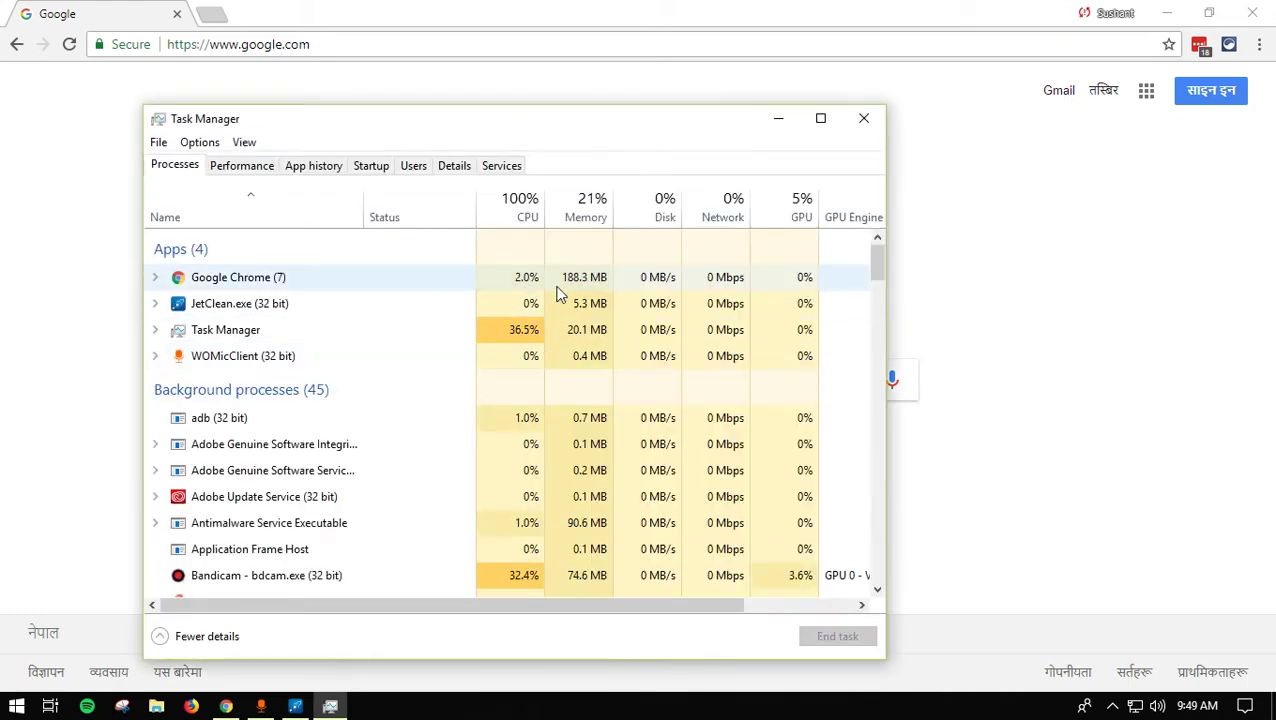
pyautogui.click(598, 279)
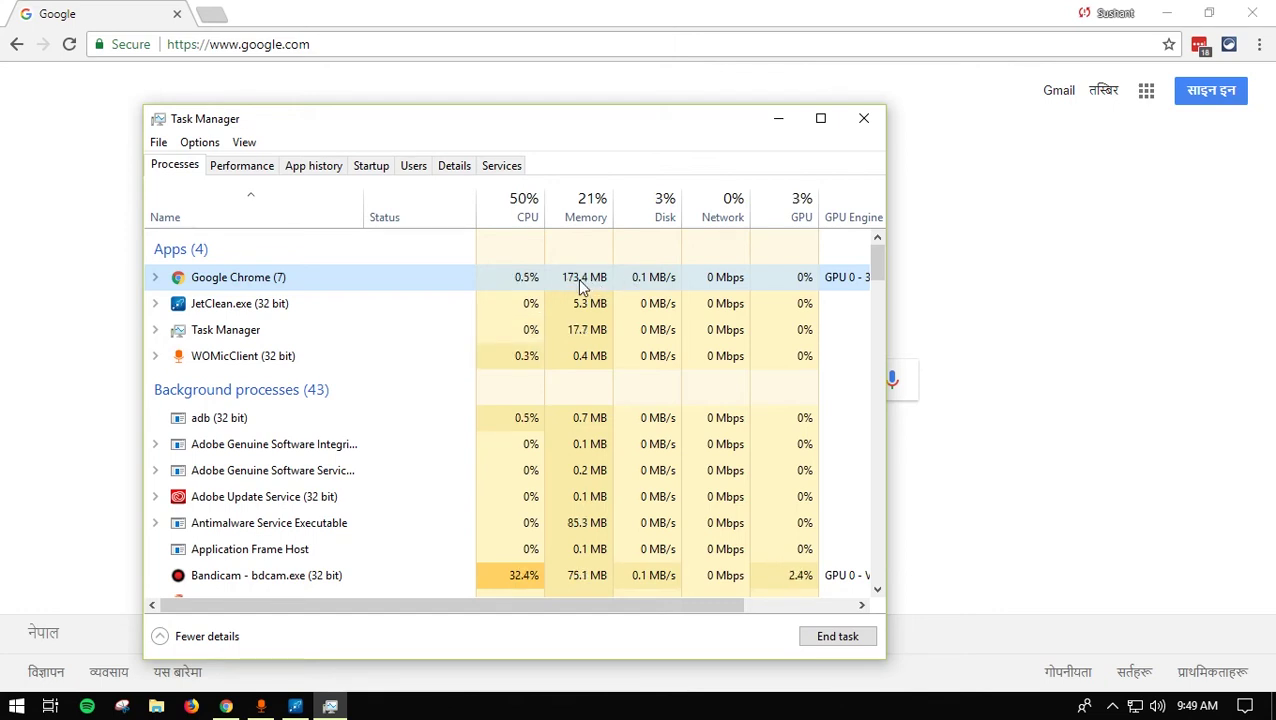
pyautogui.click(1030, 315)
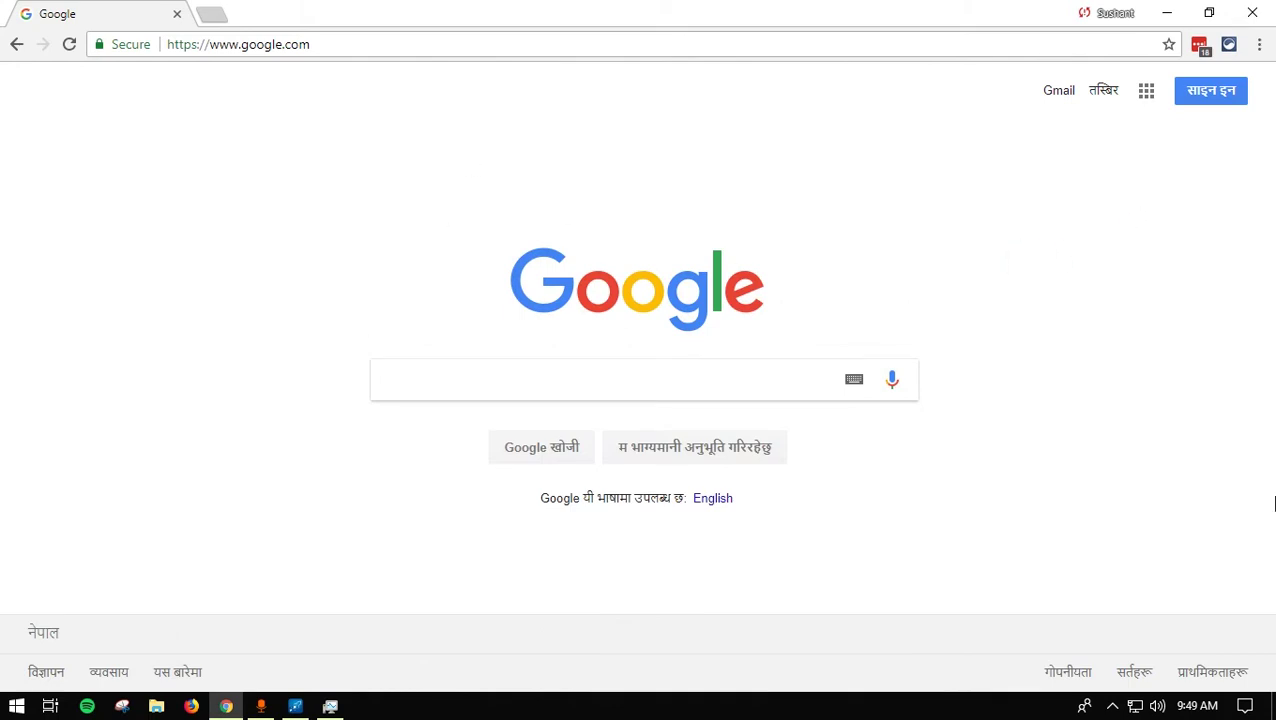
# - Look through the installed extensions in Extensity and bring up Task Manager to check Chrome's memory usage
pyautogui.click(1230, 46)
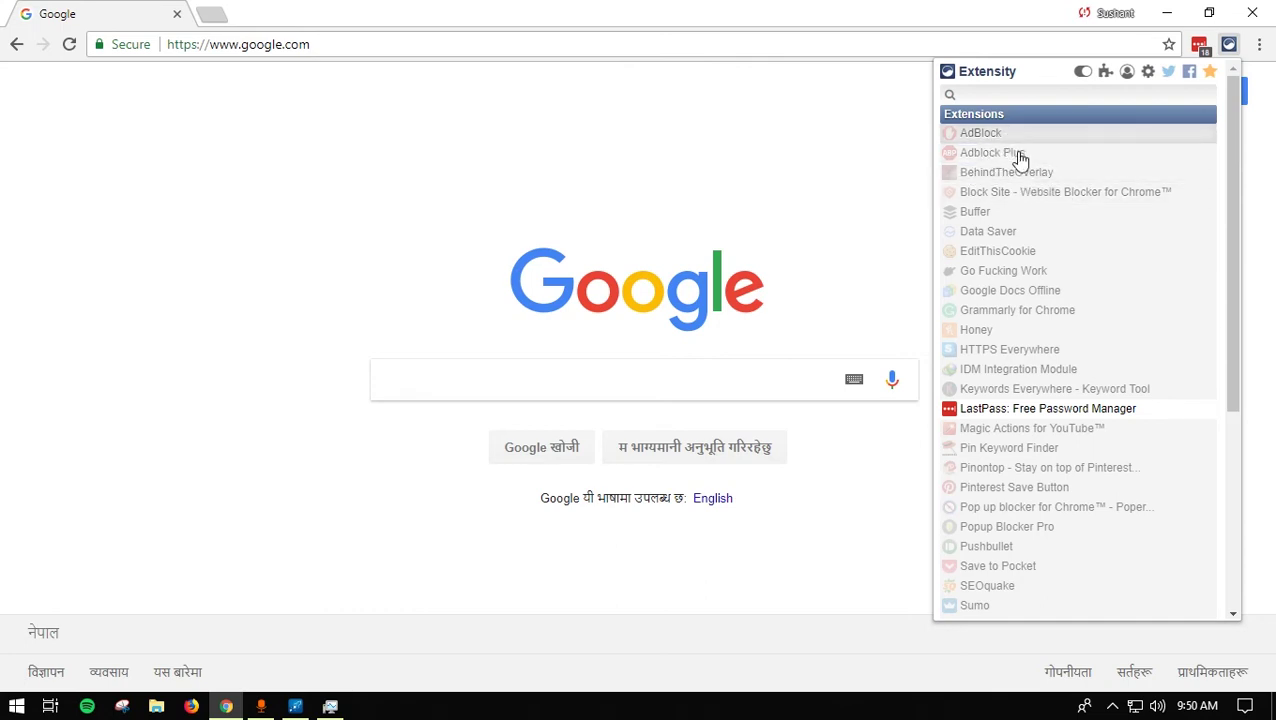
pyautogui.moveTo(1226, 317); pyautogui.dragTo(1233, 420)
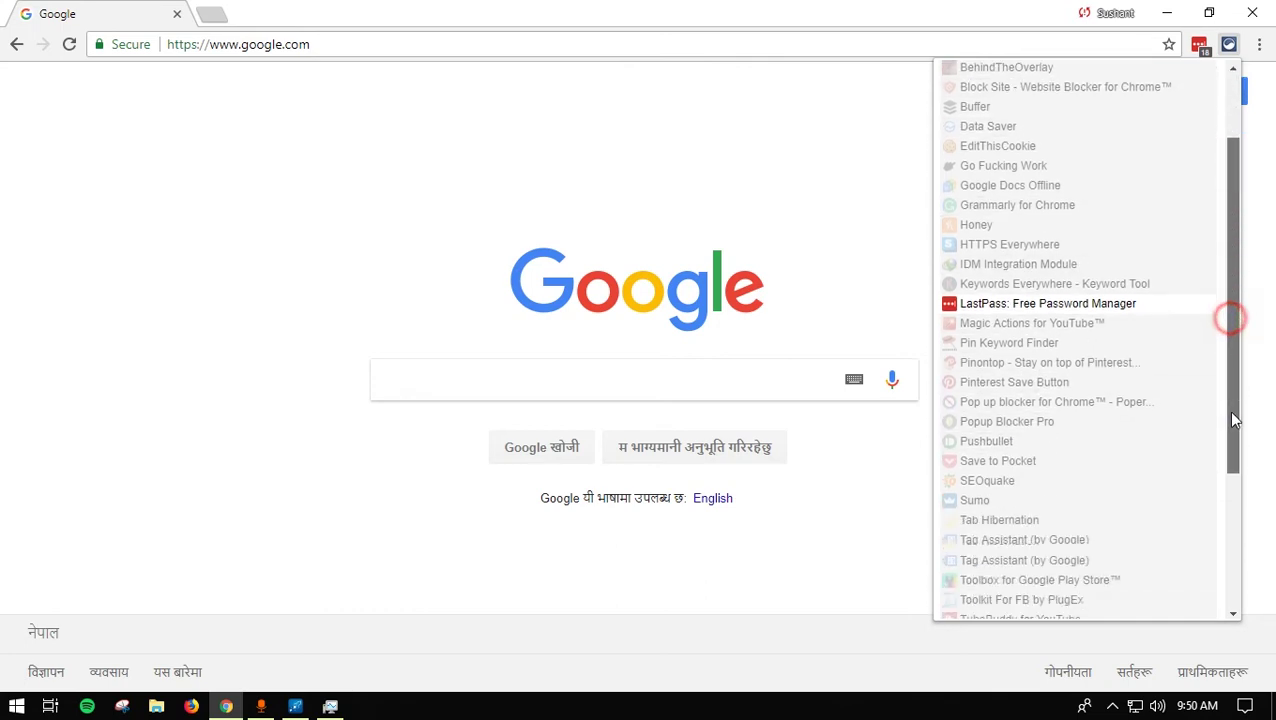
pyautogui.scroll(-3, 1215, 405)
pyautogui.scroll(5, 1169, 275)
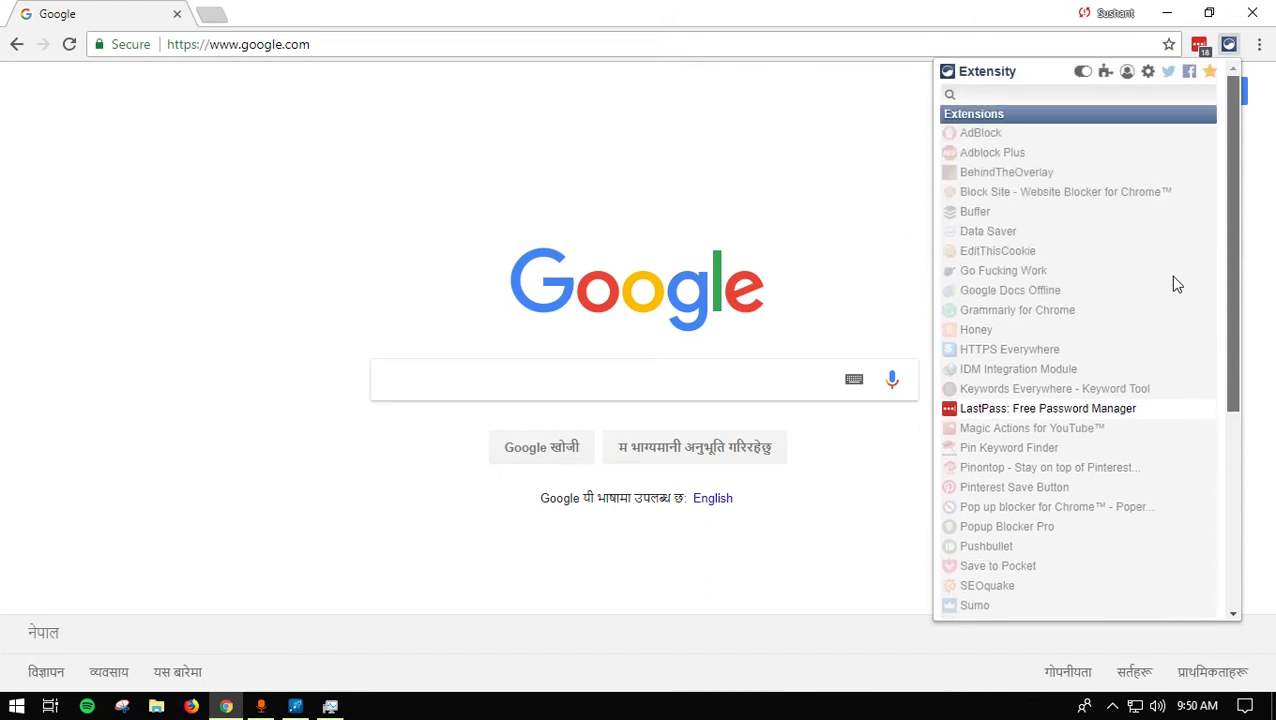
pyautogui.click(328, 704)
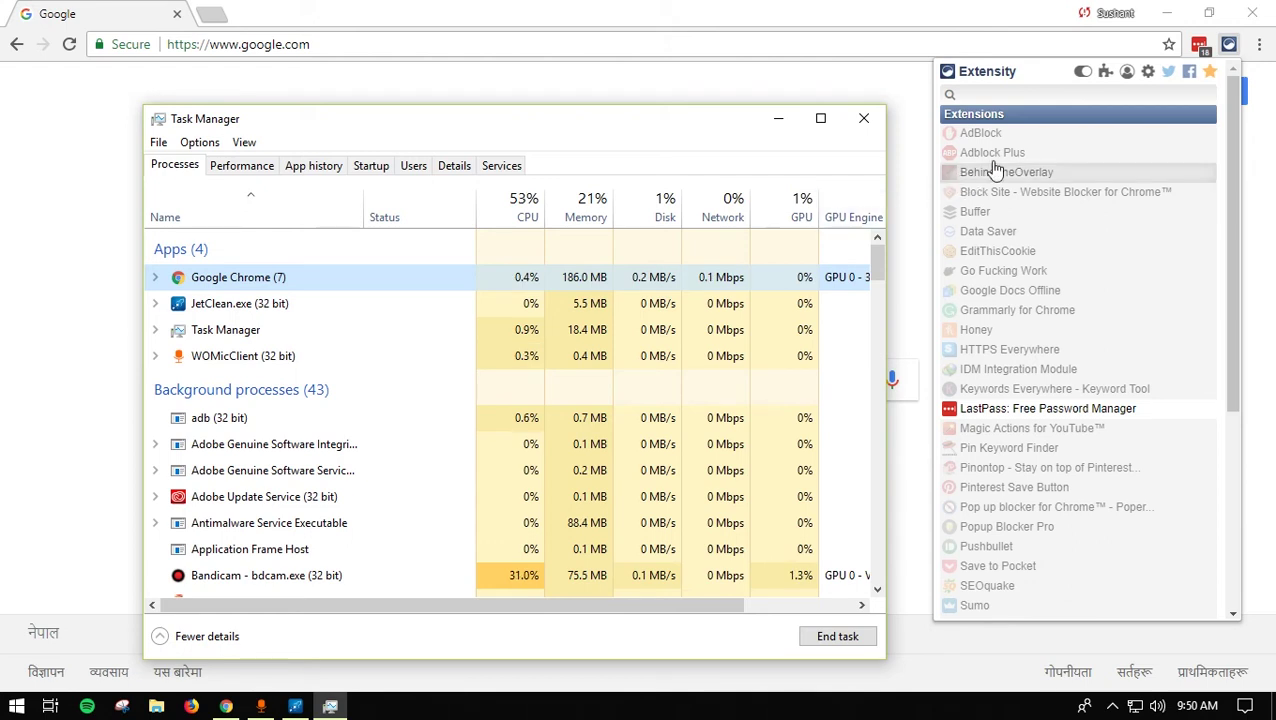
# - Enable all the disabled extensions in Extensity from AdBlock down through Magic Actions for YouTube
pyautogui.click(1017, 132)
pyautogui.click(1017, 152)
pyautogui.click(1017, 172)
pyautogui.click(1016, 196)
pyautogui.click(1016, 211)
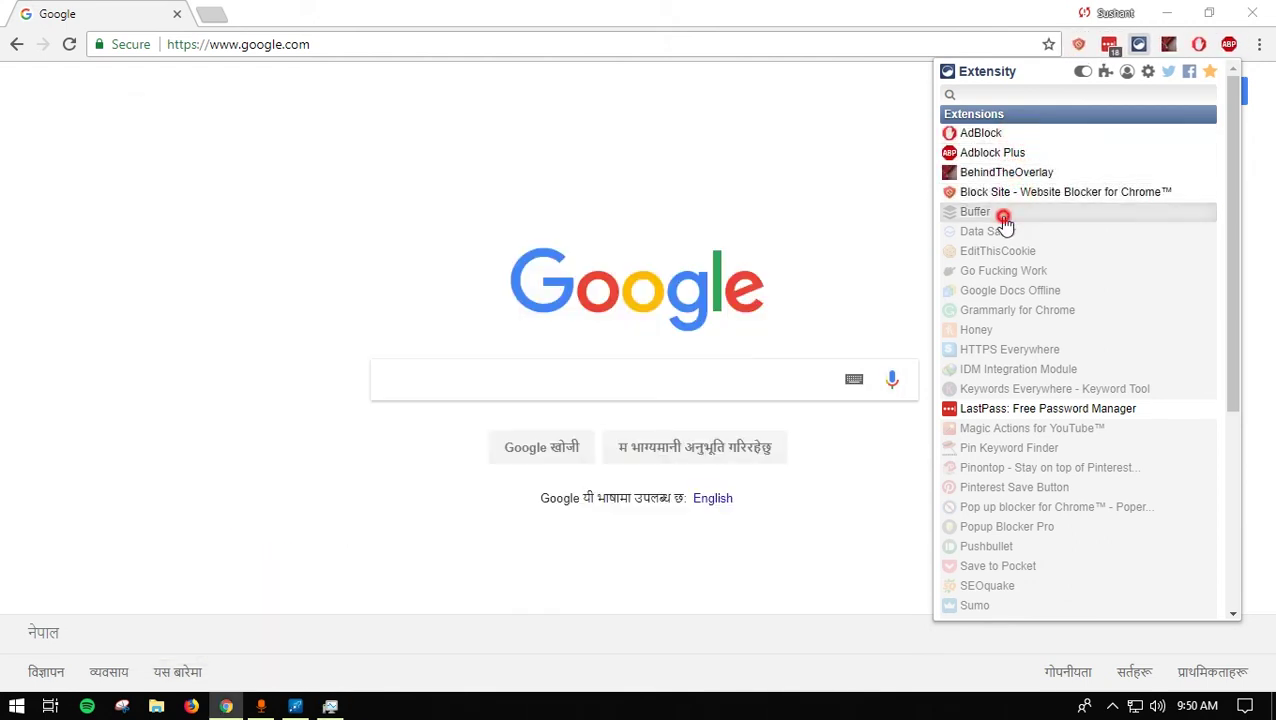
pyautogui.click(1015, 231)
pyautogui.click(1012, 251)
pyautogui.click(1010, 271)
pyautogui.click(1004, 292)
pyautogui.click(1004, 311)
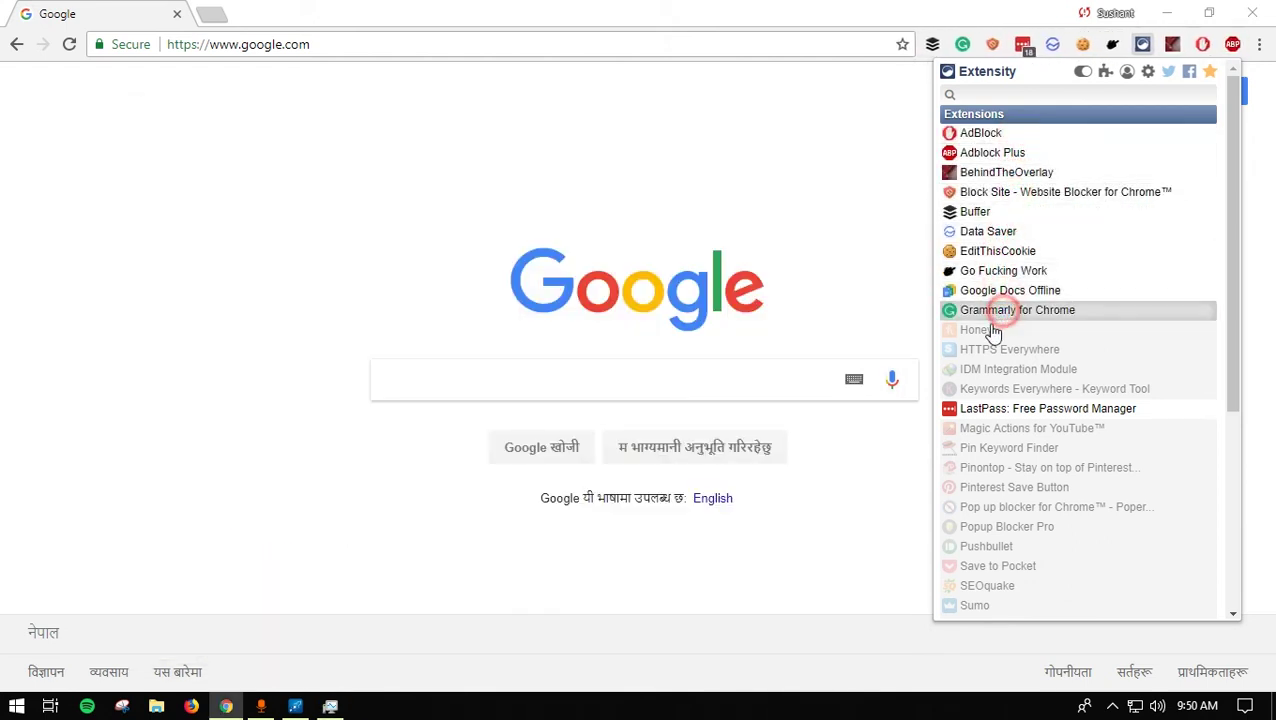
pyautogui.click(1002, 330)
pyautogui.click(1001, 350)
pyautogui.click(1000, 369)
pyautogui.click(998, 389)
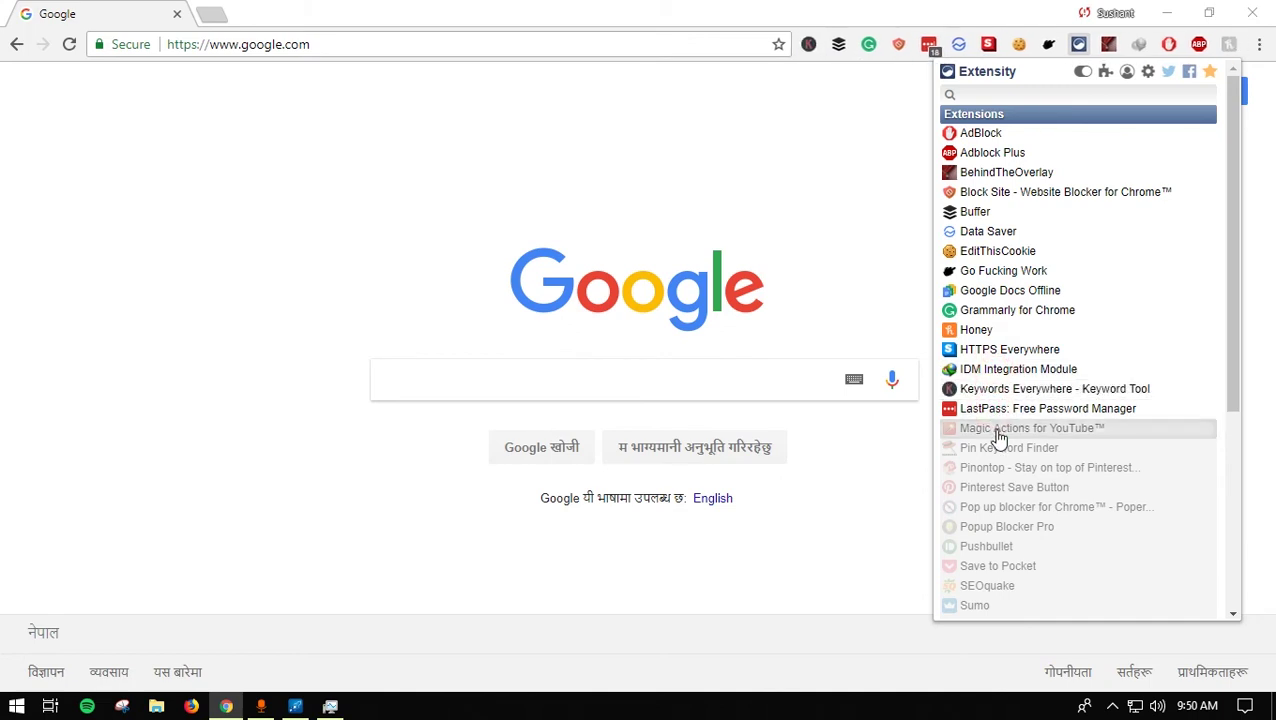
pyautogui.click(993, 428)
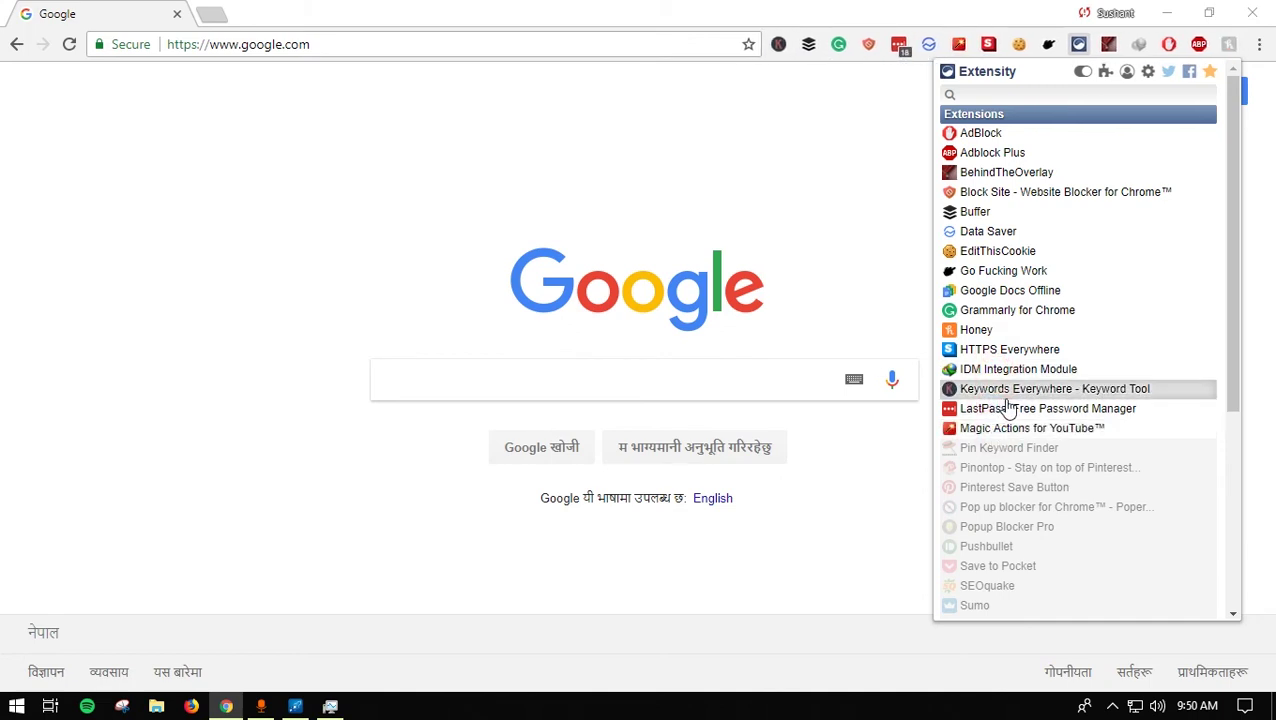
# - Enable the remaining disabled extensions in Extensity, from Pin Keyword Finder through User-Agent Switcher for Google Chrome
pyautogui.click(1006, 448)
pyautogui.click(1012, 487)
pyautogui.click(1010, 470)
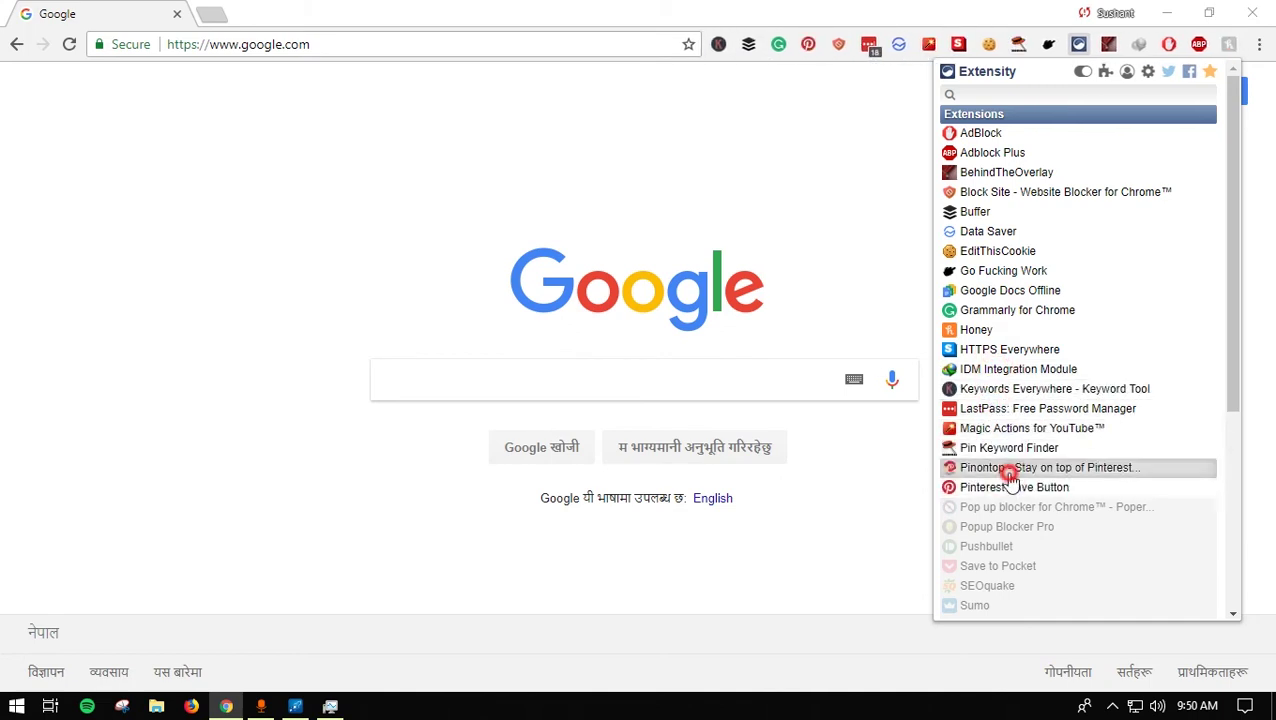
pyautogui.scroll(-3, 1012, 478)
pyautogui.click(1000, 180)
pyautogui.click(1000, 199)
pyautogui.click(990, 219)
pyautogui.click(995, 238)
pyautogui.click(987, 258)
pyautogui.click(975, 278)
pyautogui.click(999, 298)
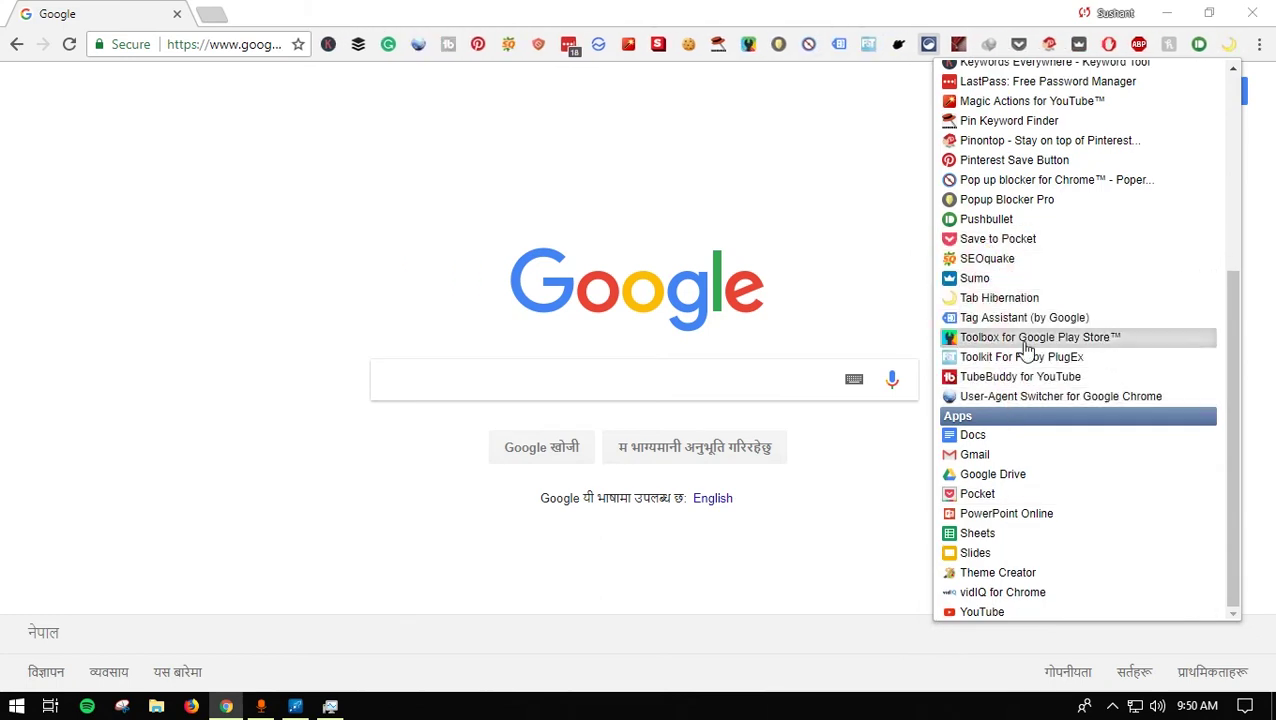
pyautogui.scroll(4, 1020, 360)
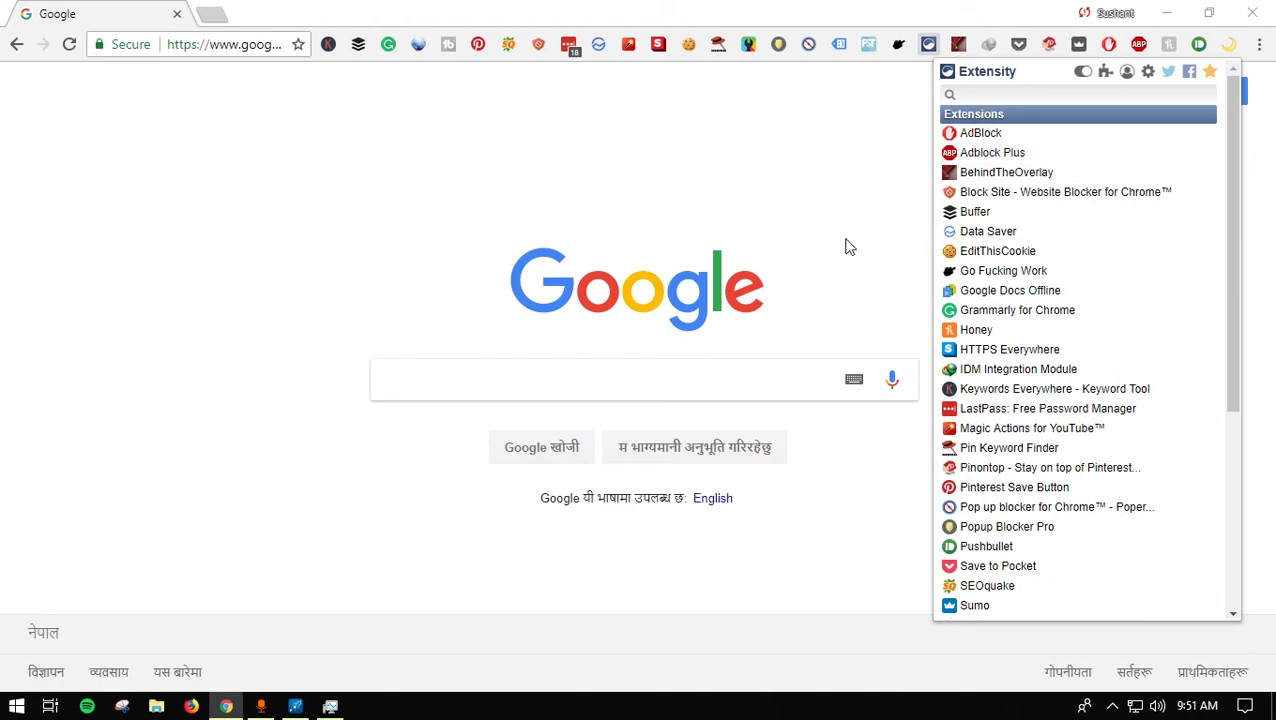
# - Bring up Task Manager and examine Google Chrome's memory usage with all the extensions enabled
pyautogui.click(324, 707)
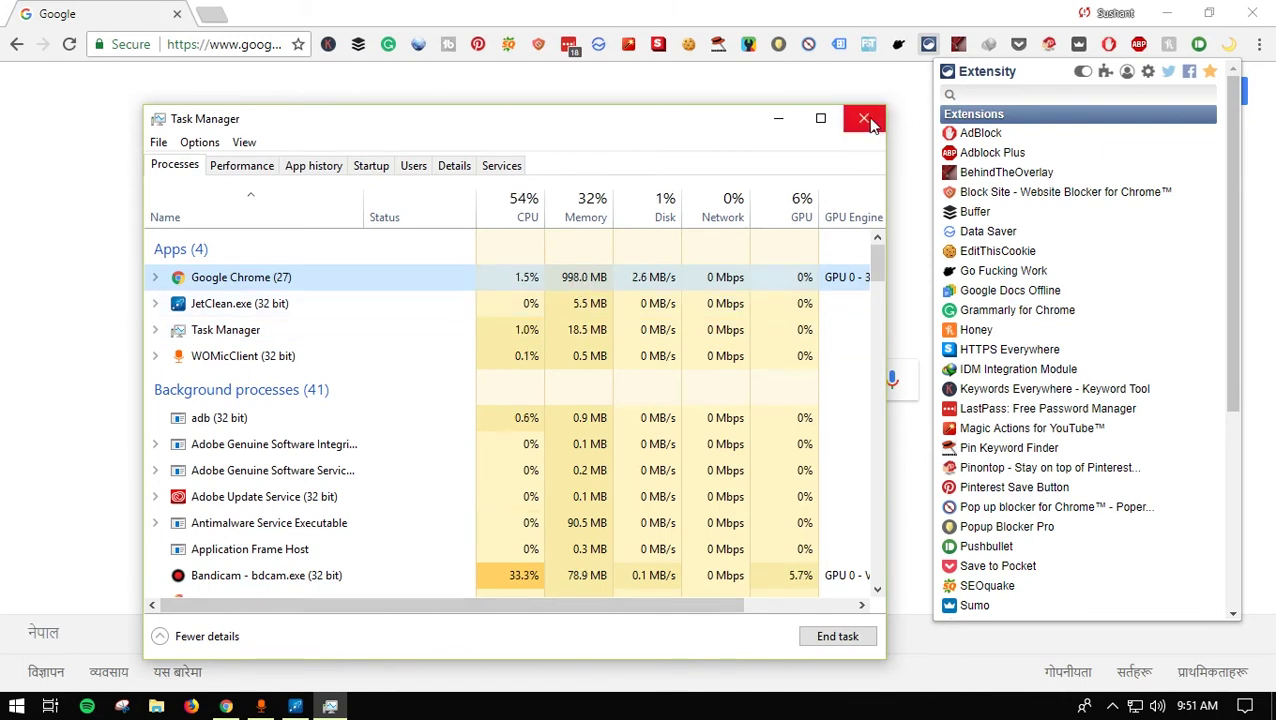
pyautogui.click(1166, 13)
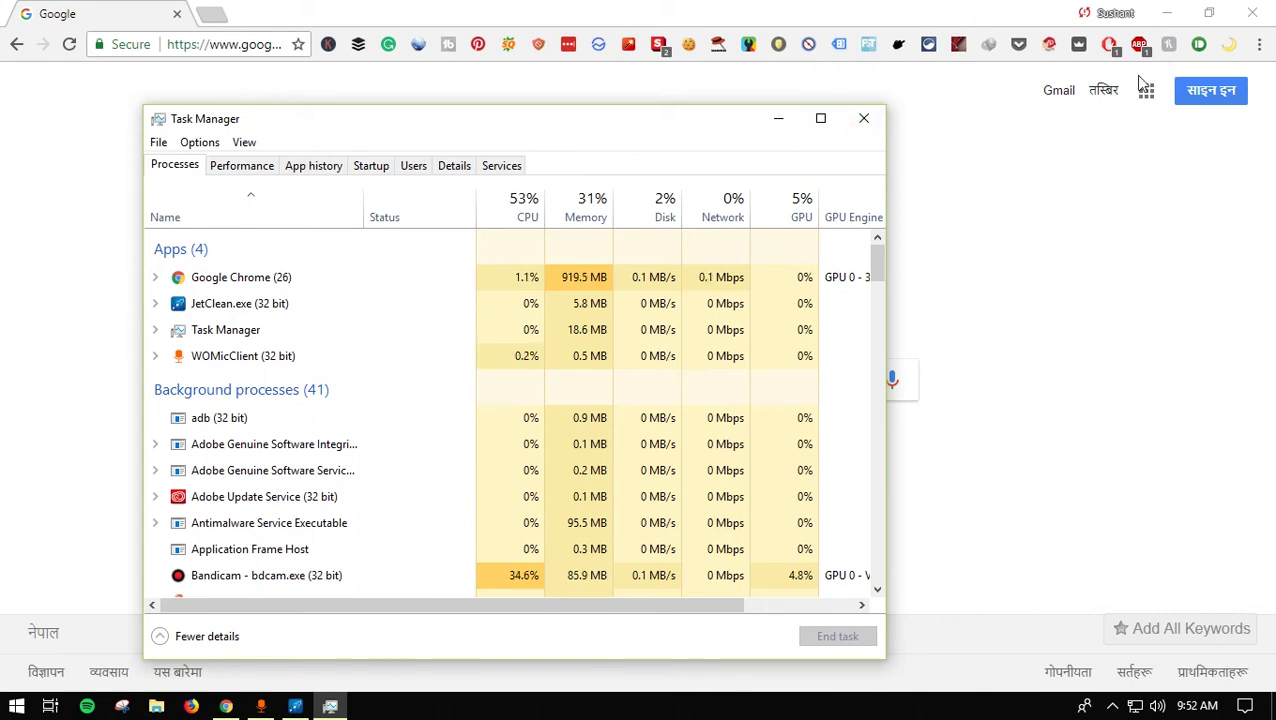
# - Disable the extensions from AdBlock down through HTTPS Everywhere in Extensity
pyautogui.click(928, 44)
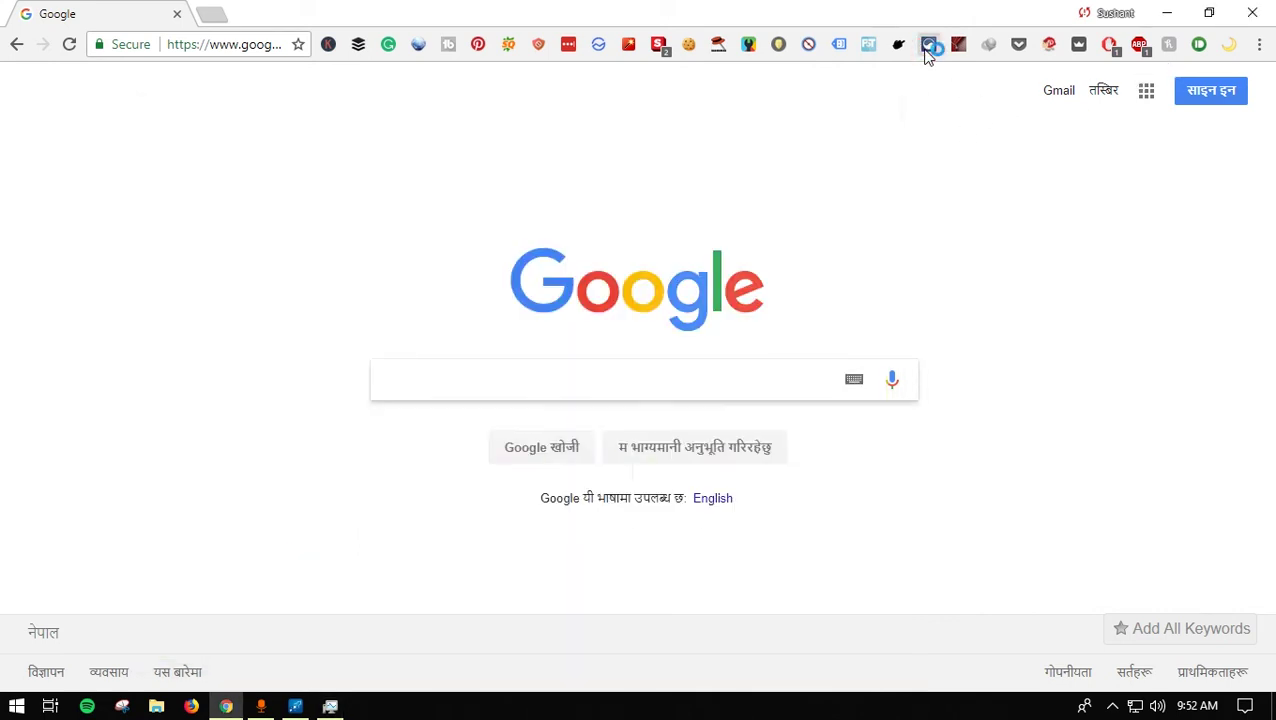
pyautogui.click(856, 133)
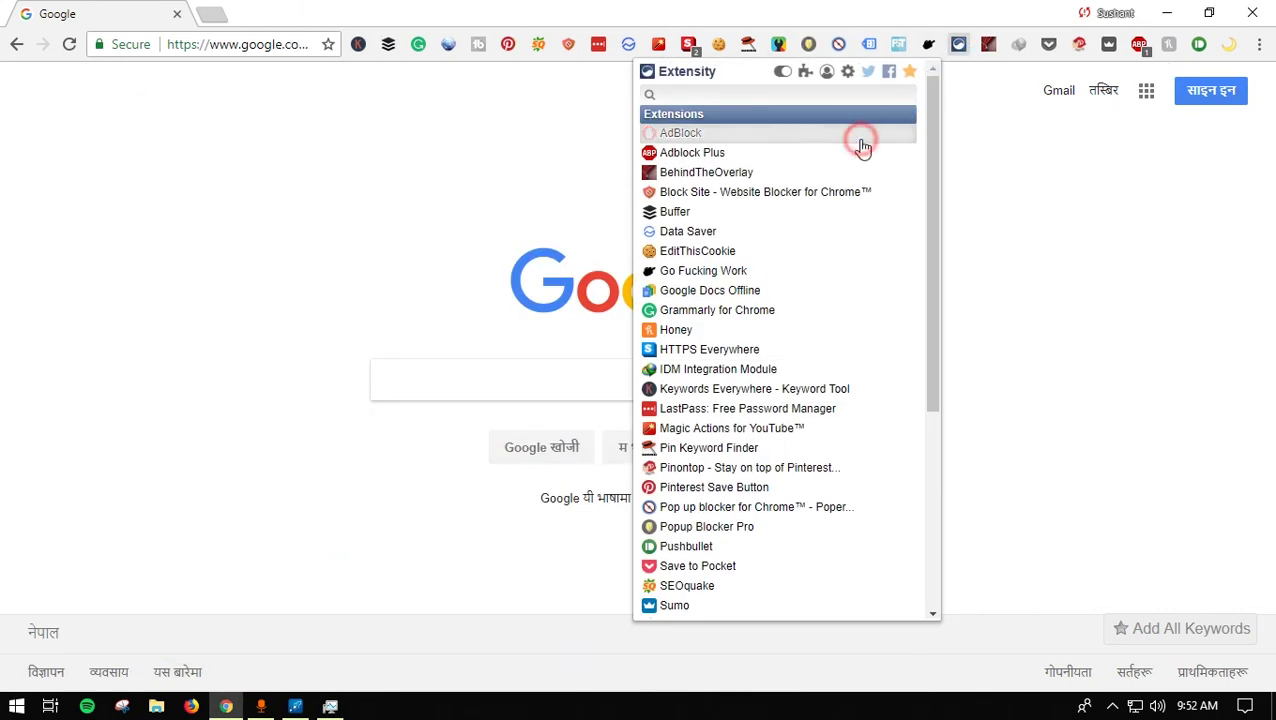
pyautogui.click(836, 153)
pyautogui.click(820, 172)
pyautogui.click(797, 192)
pyautogui.click(749, 211)
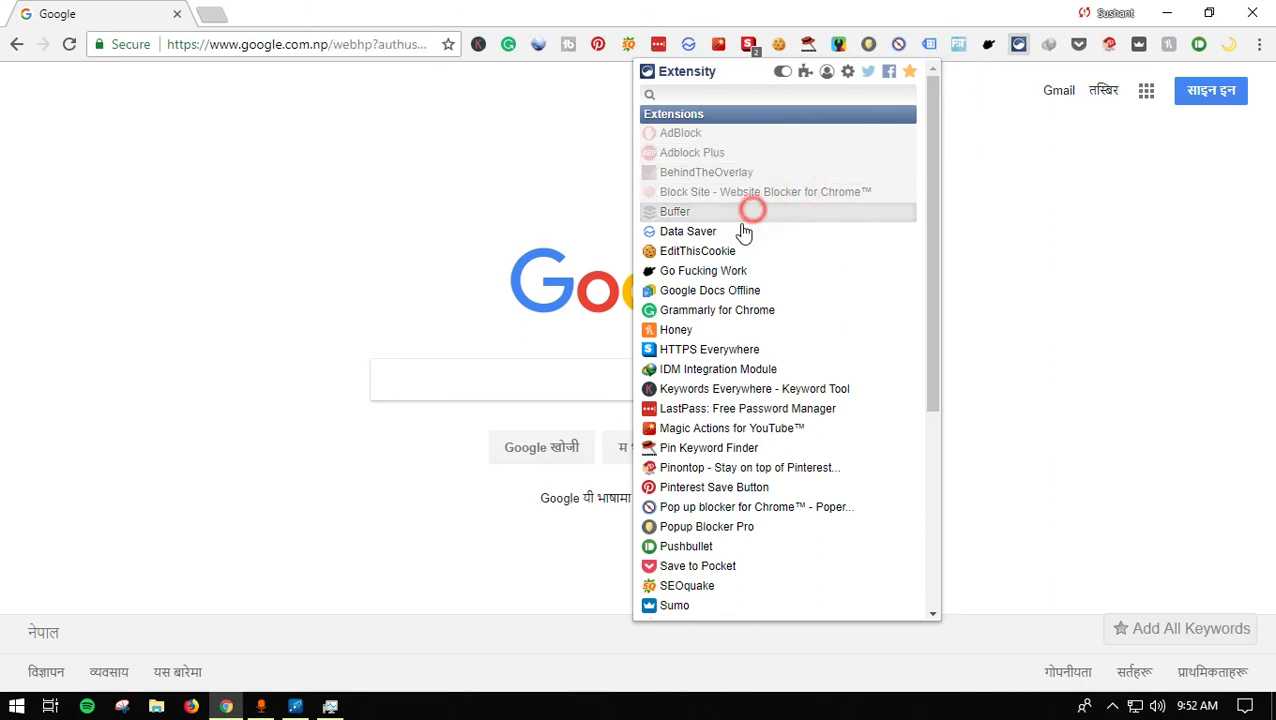
pyautogui.click(735, 231)
pyautogui.click(720, 251)
pyautogui.click(712, 272)
pyautogui.click(705, 291)
pyautogui.click(700, 310)
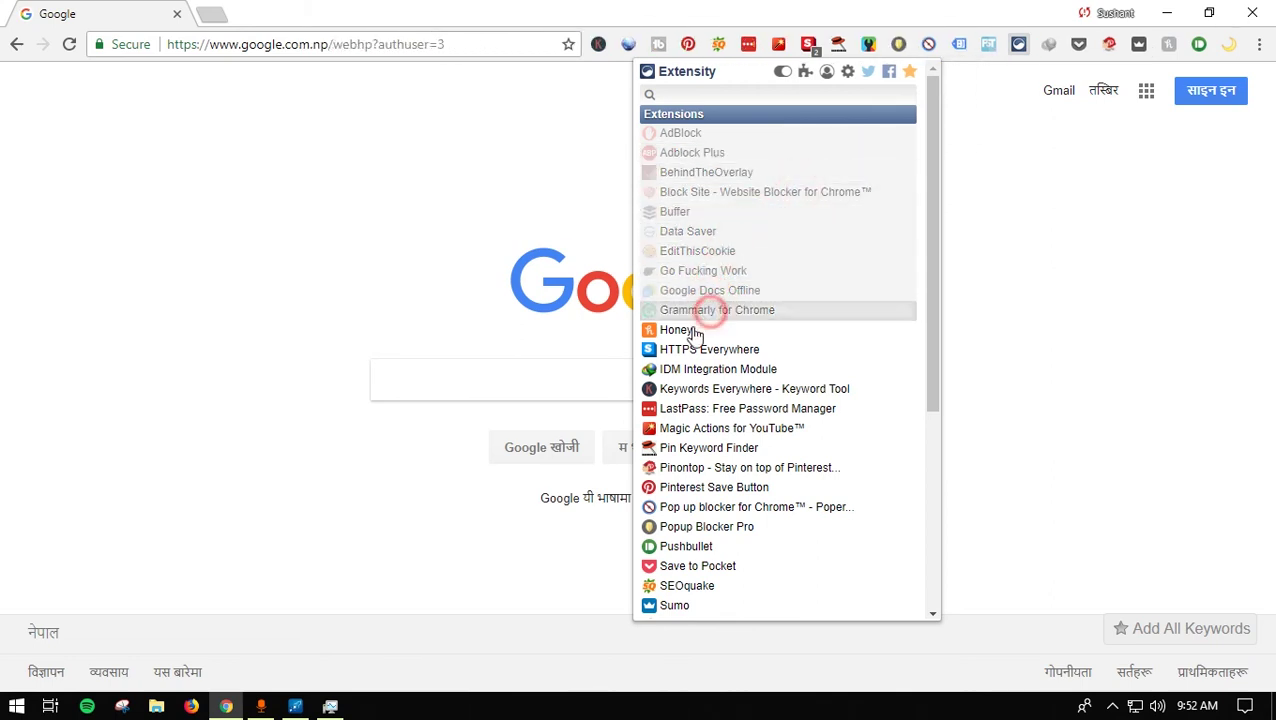
pyautogui.click(695, 330)
pyautogui.click(690, 349)
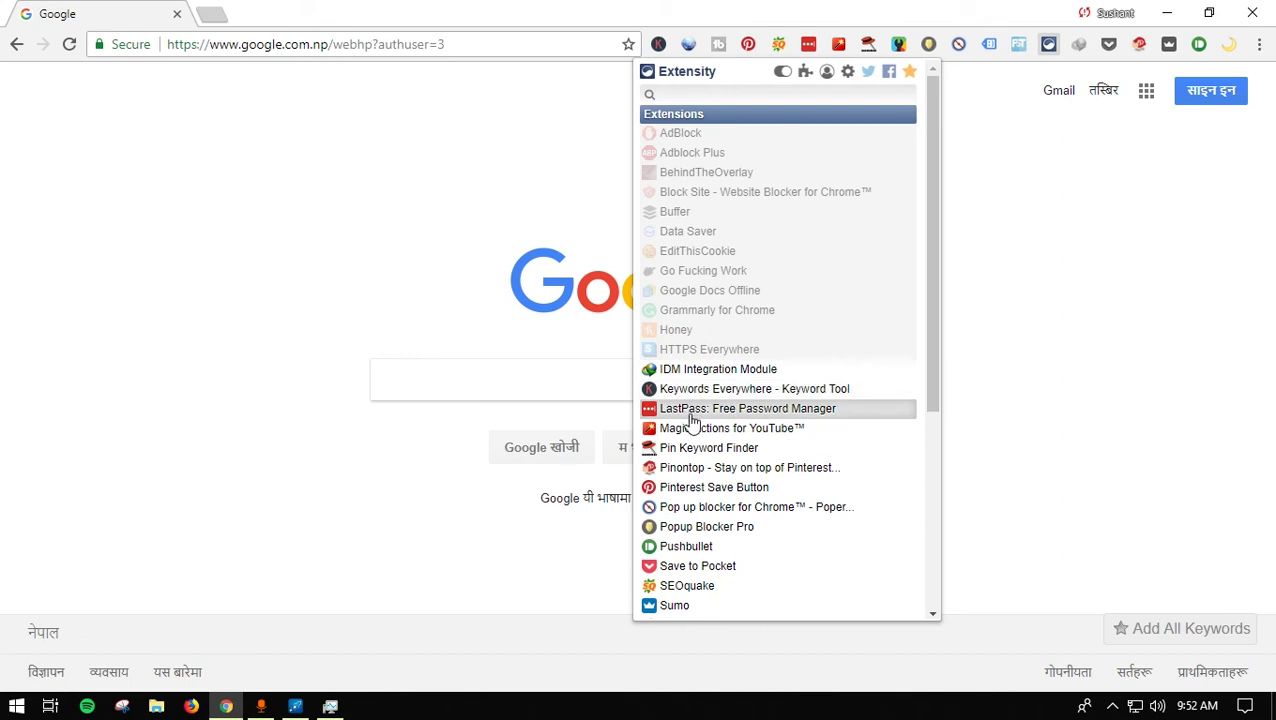
# - Disable Keywords Everywhere and every extension from Magic Actions for YouTube downward, leaving IDM Integration Module and LastPass enabled, and close Extensity
pyautogui.click(730, 389)
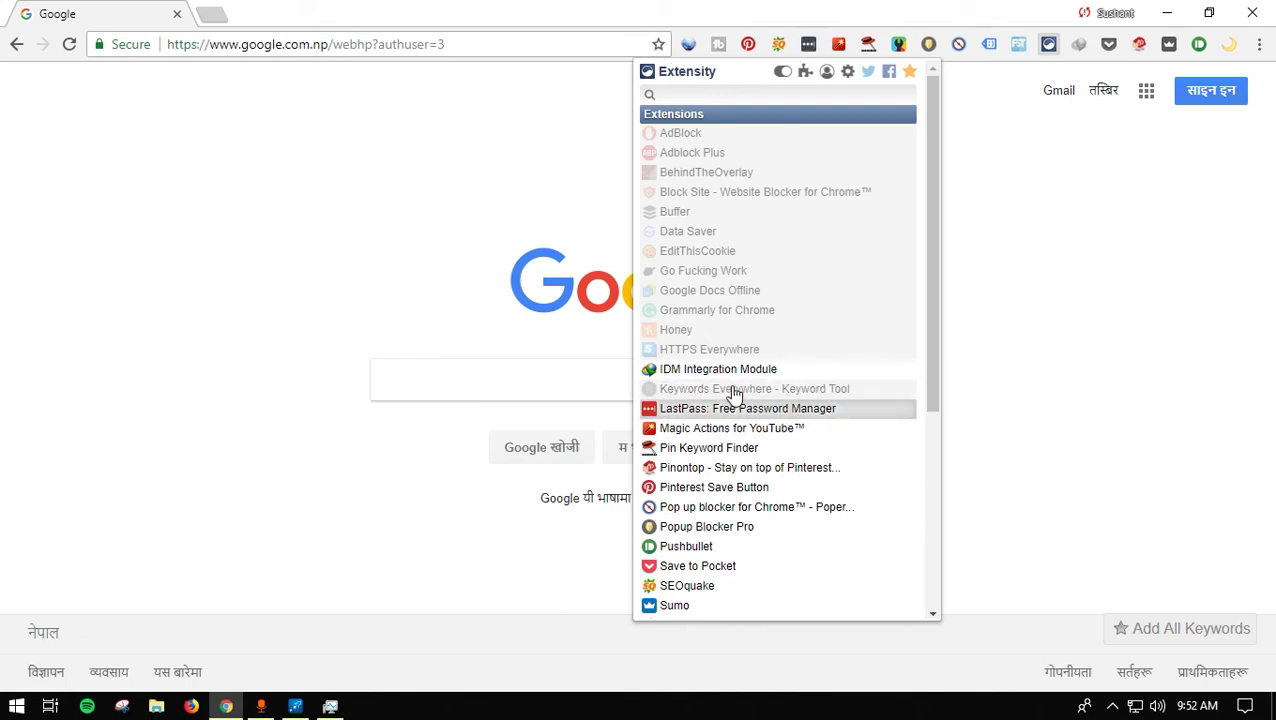
pyautogui.click(720, 428)
pyautogui.click(715, 448)
pyautogui.click(712, 467)
pyautogui.click(710, 487)
pyautogui.click(708, 507)
pyautogui.click(706, 526)
pyautogui.click(705, 546)
pyautogui.click(1100, 310)
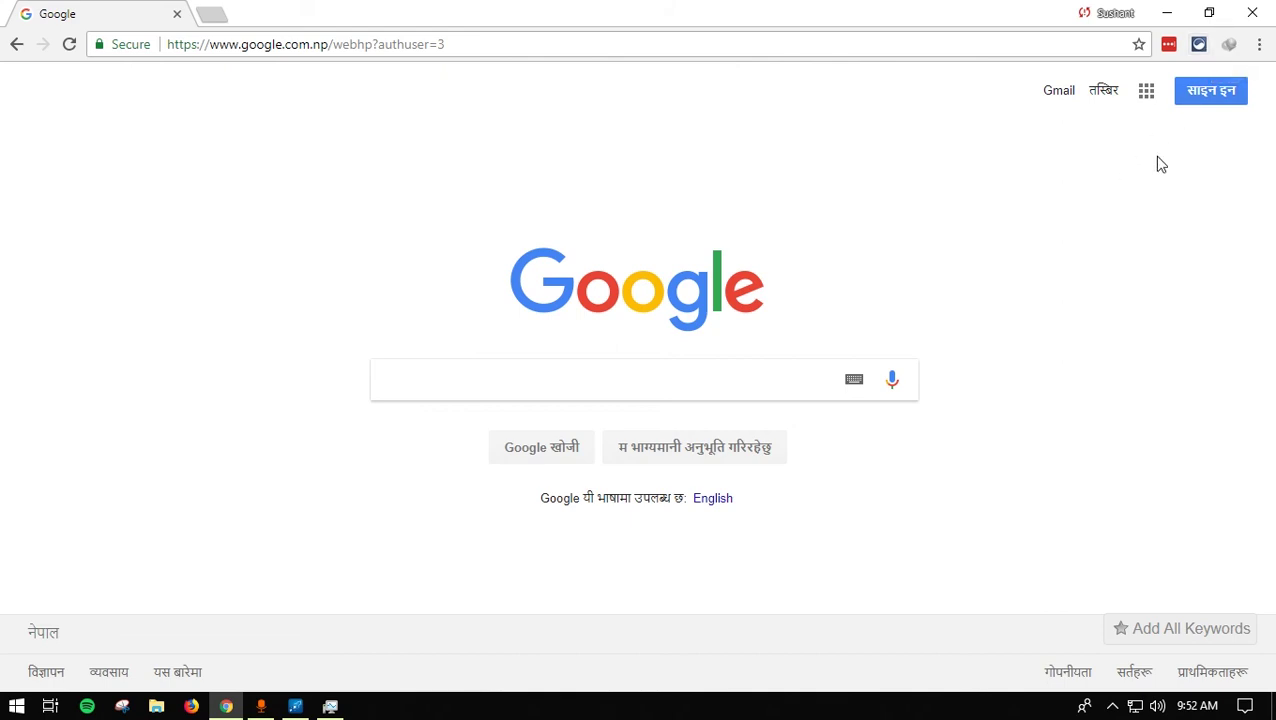
# - Examine Google Chrome's memory usage and its individual processes in Task Manager, and switch to JetClean
pyautogui.click(330, 706)
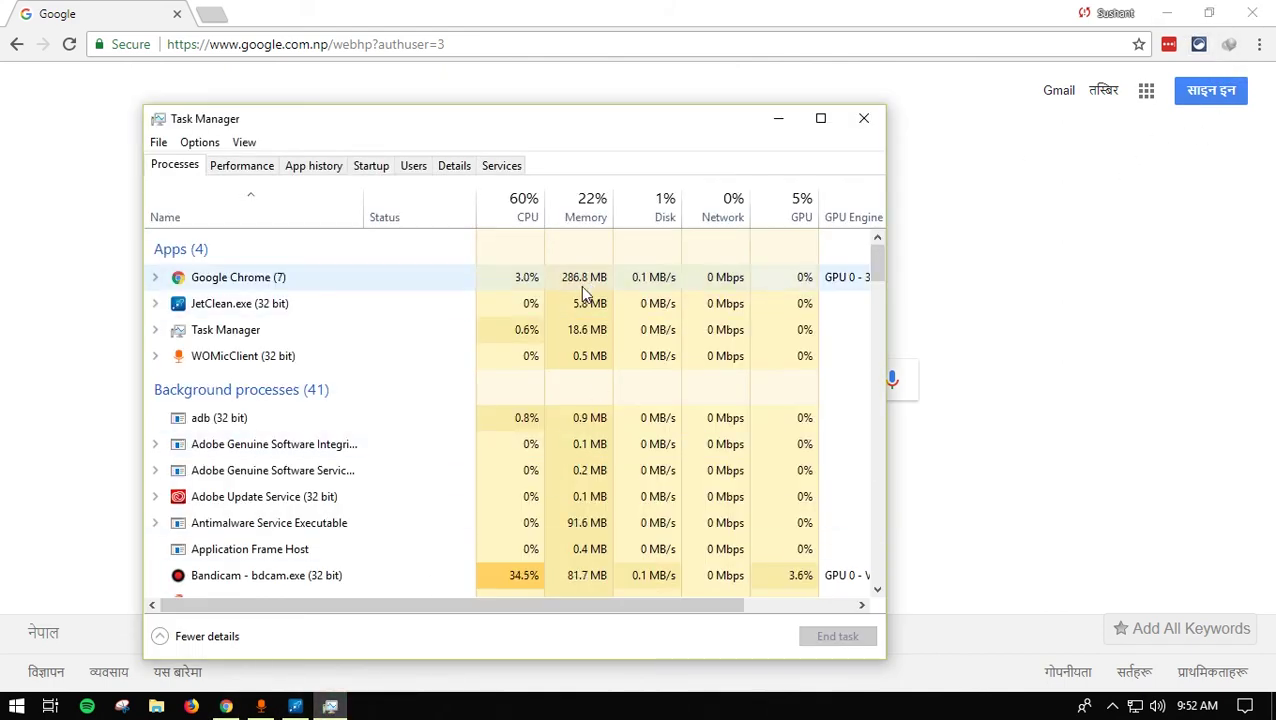
pyautogui.click(155, 279)
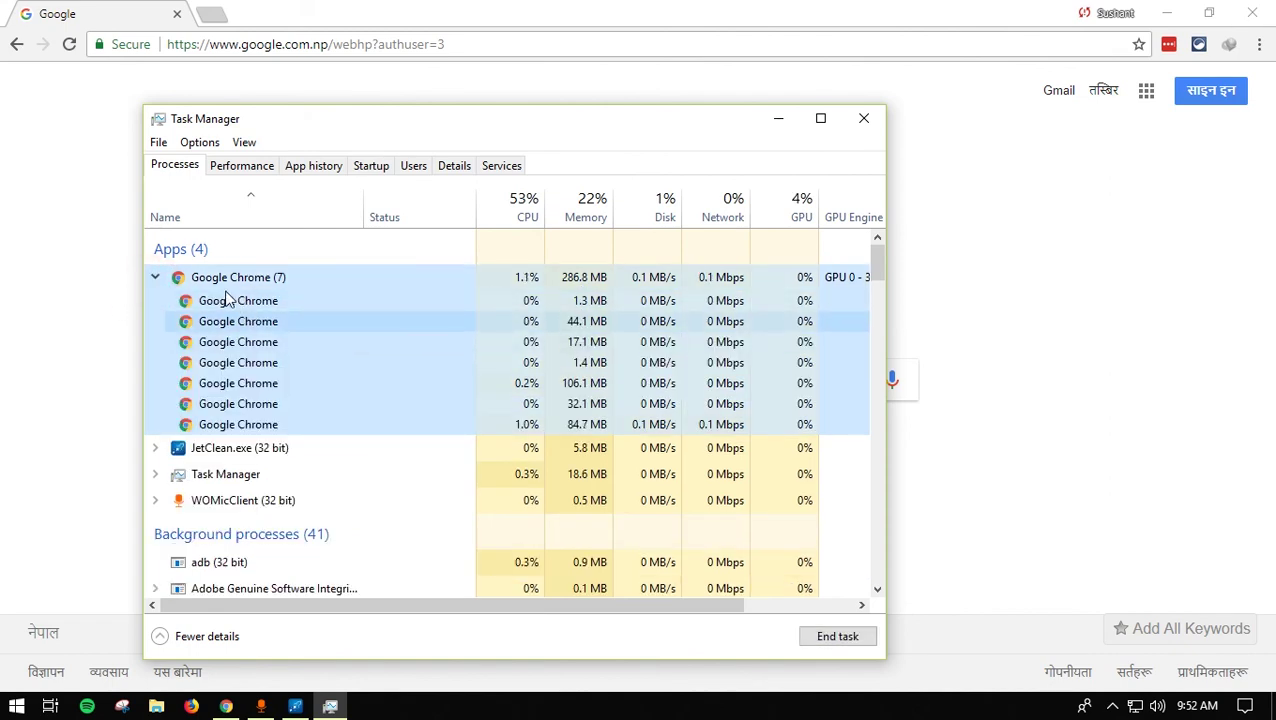
pyautogui.click(155, 277)
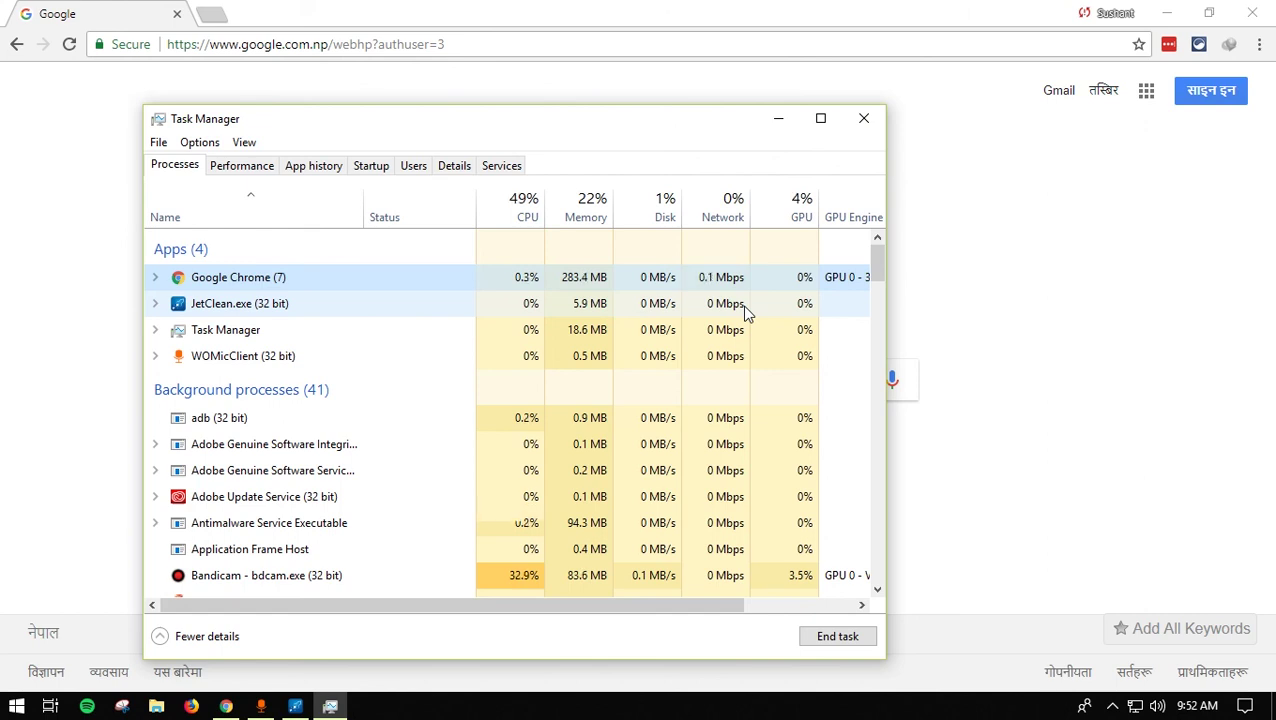
pyautogui.click(295, 706)
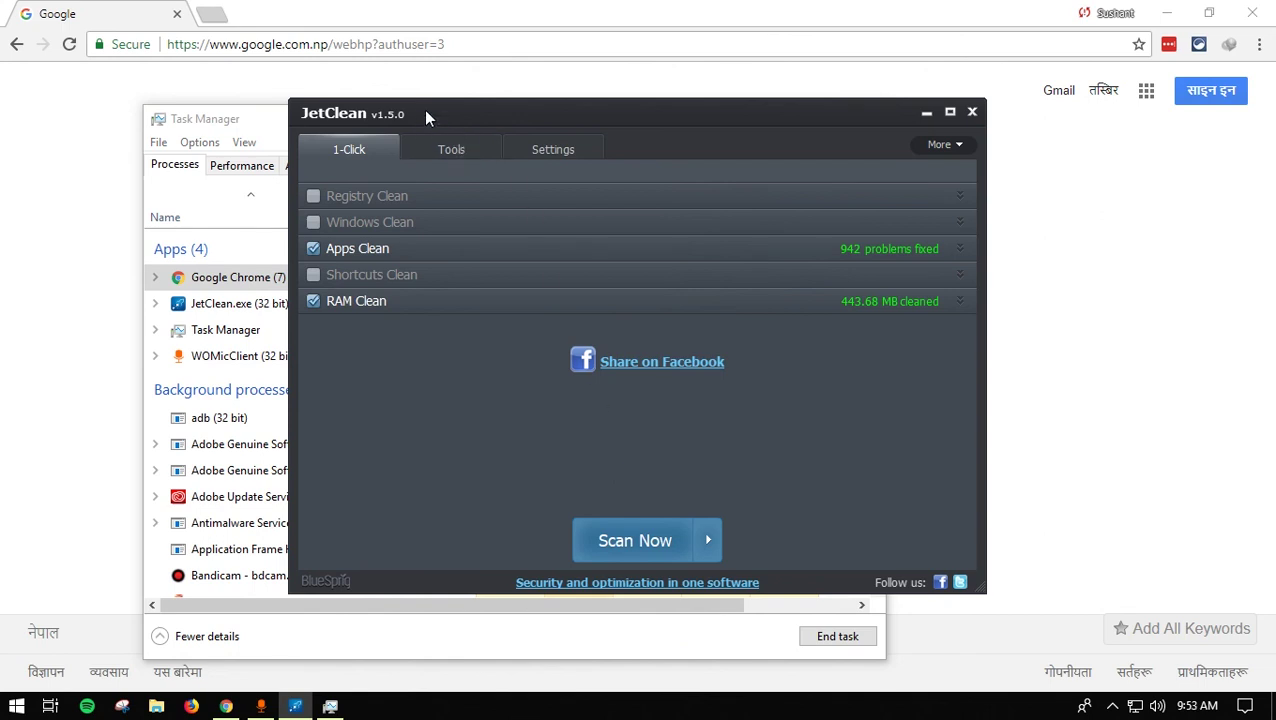